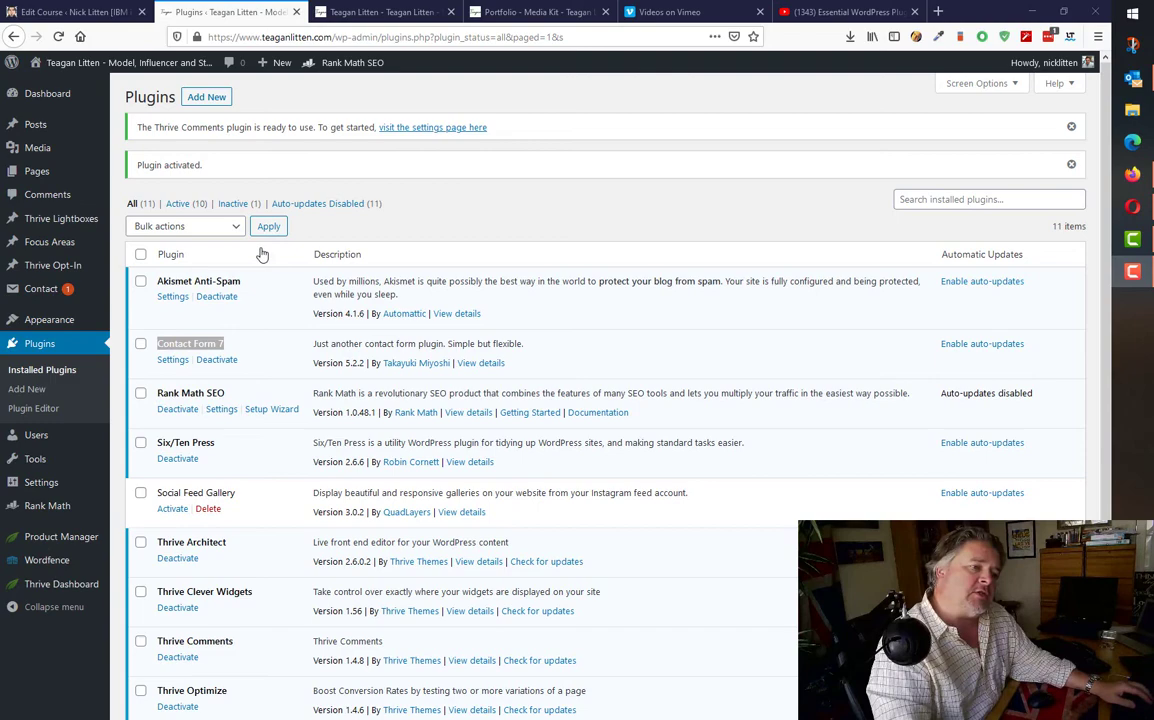
# Browse the most popular plugins in a new Add Plugins tab, then close that tab
pyautogui.moveTo(224, 345); pyautogui.dragTo(154, 344)
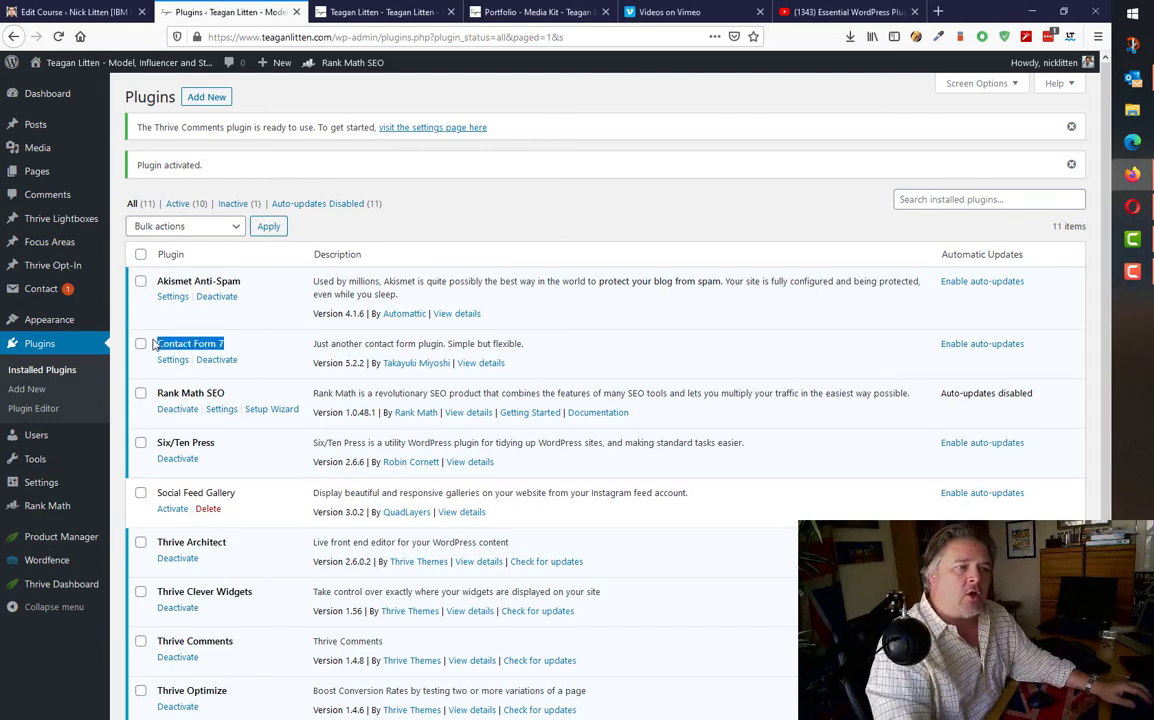
pyautogui.click(275, 341)
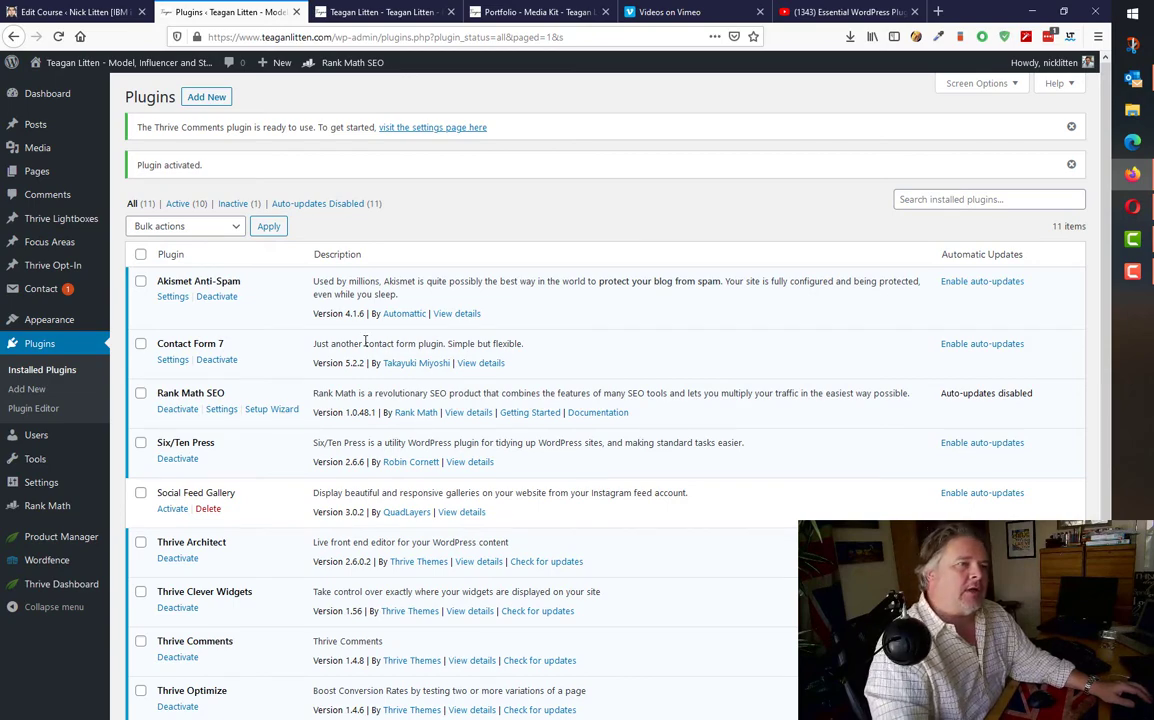
pyautogui.middleClick(213, 100)
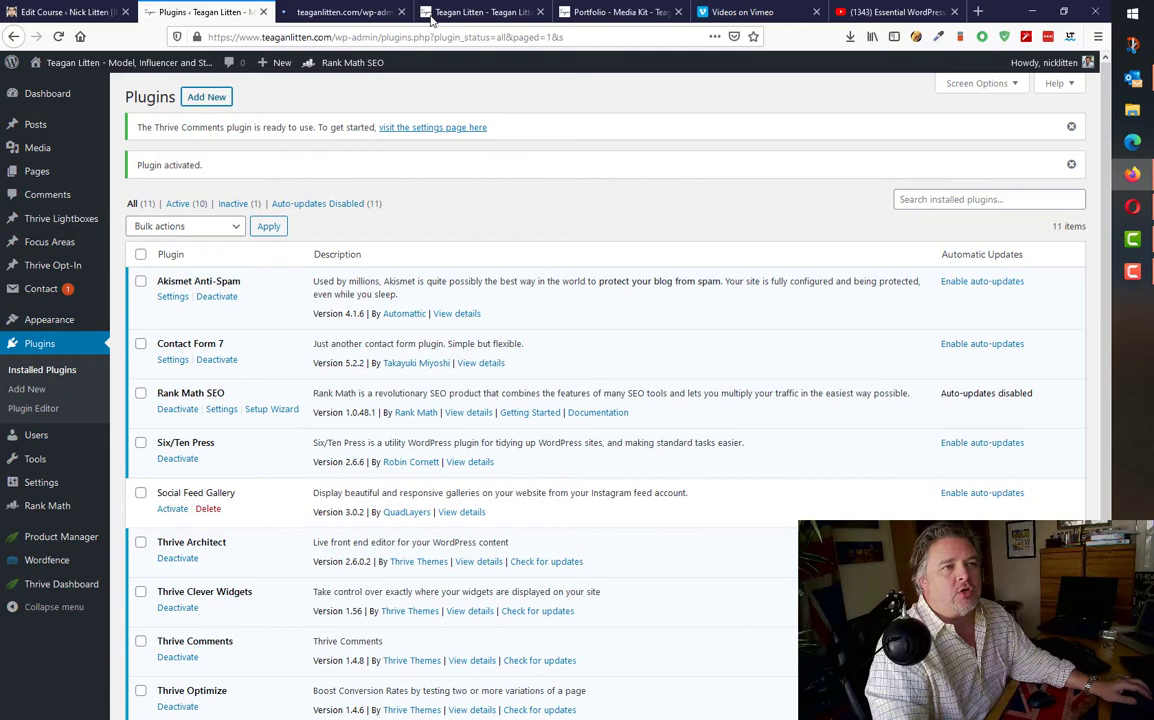
pyautogui.hotkey('ctrl', 'Tab')
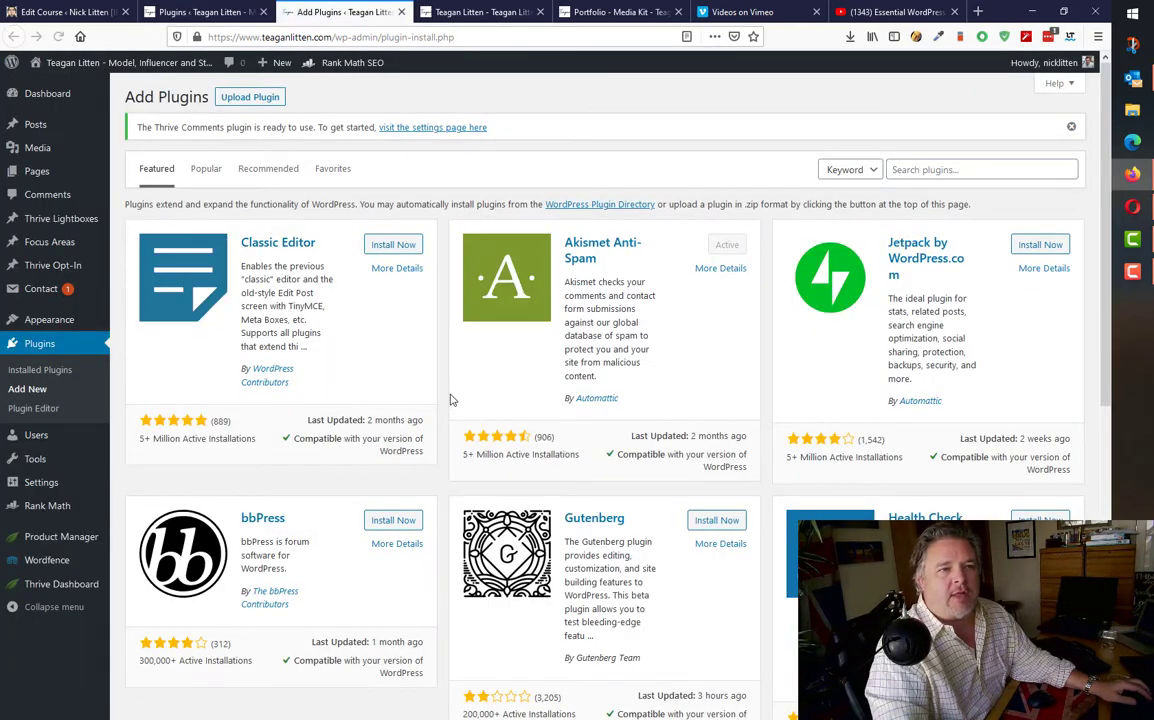
pyautogui.click(922, 169)
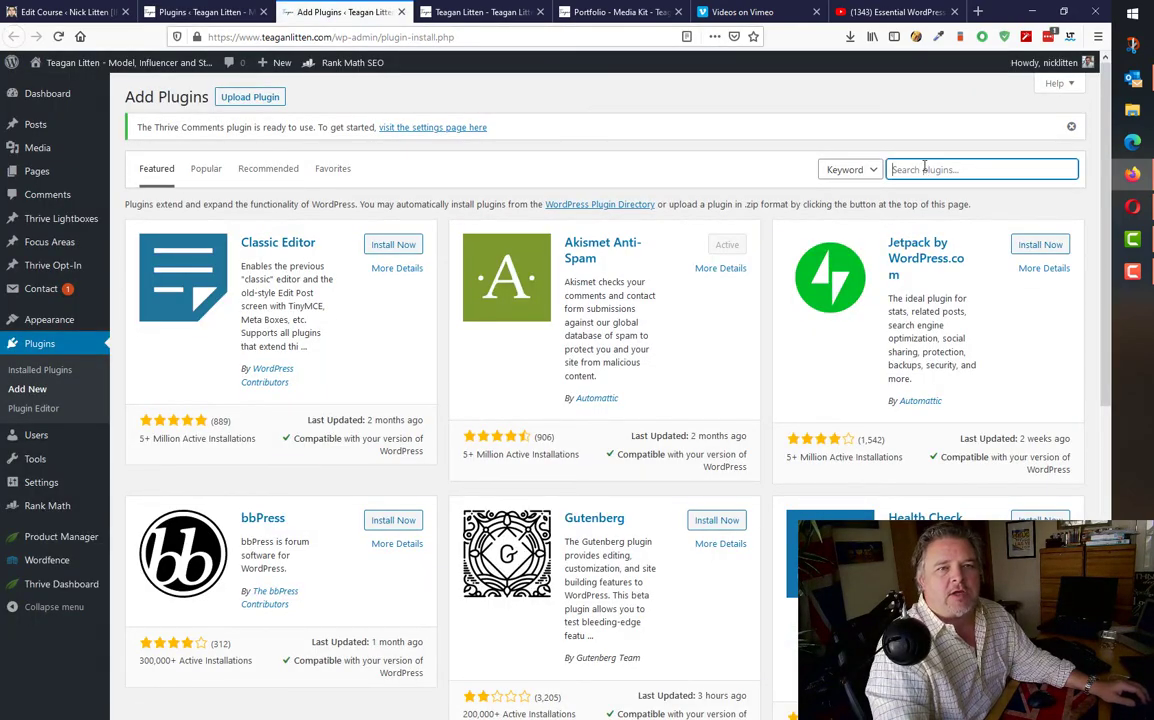
pyautogui.click(206, 170)
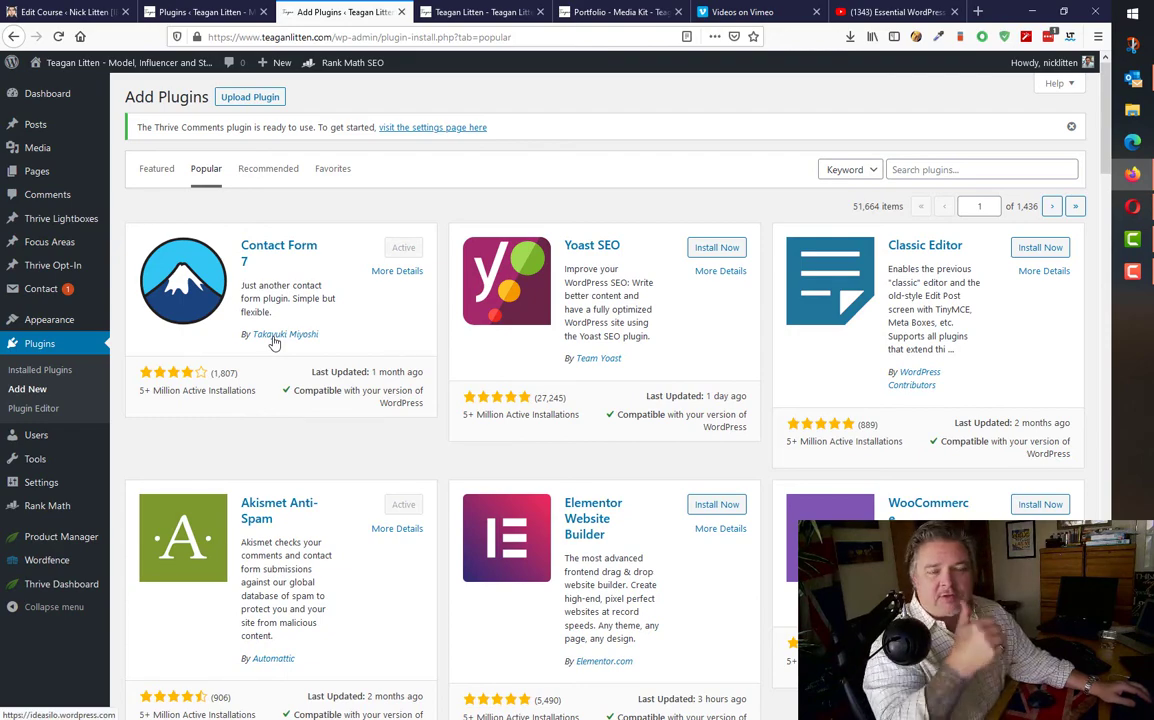
pyautogui.click(401, 12)
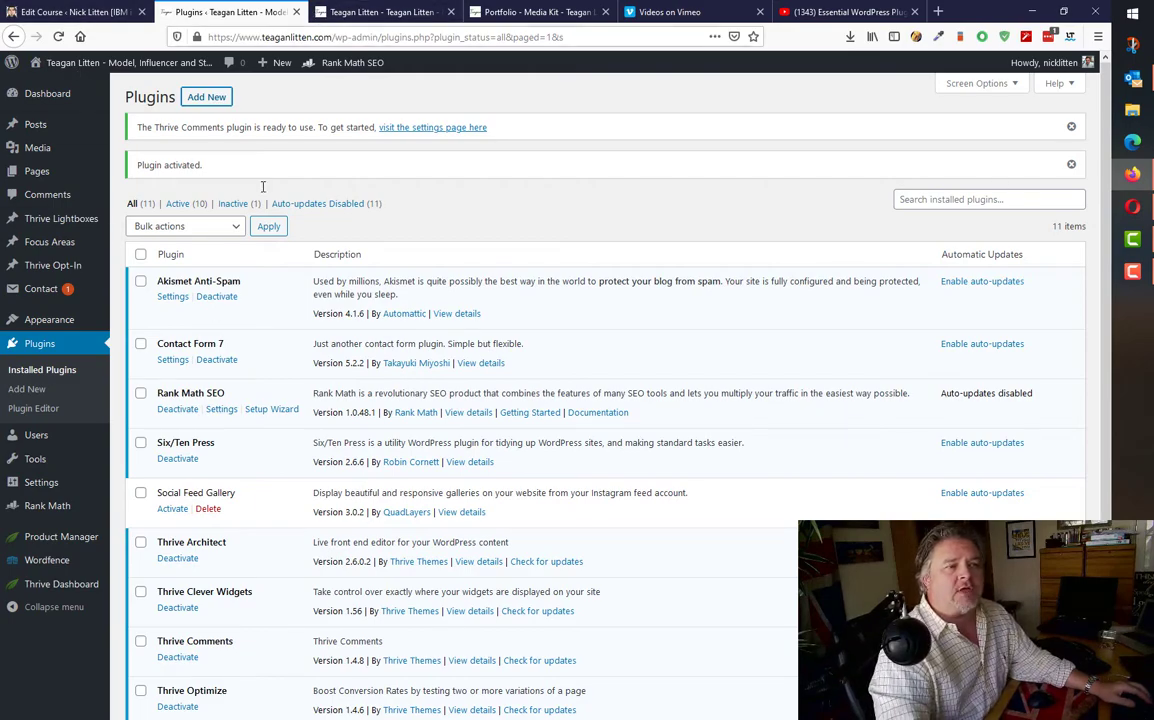
# Scroll the live homepage to the raw contact form shortcode in the footer
pyautogui.click(389, 13)
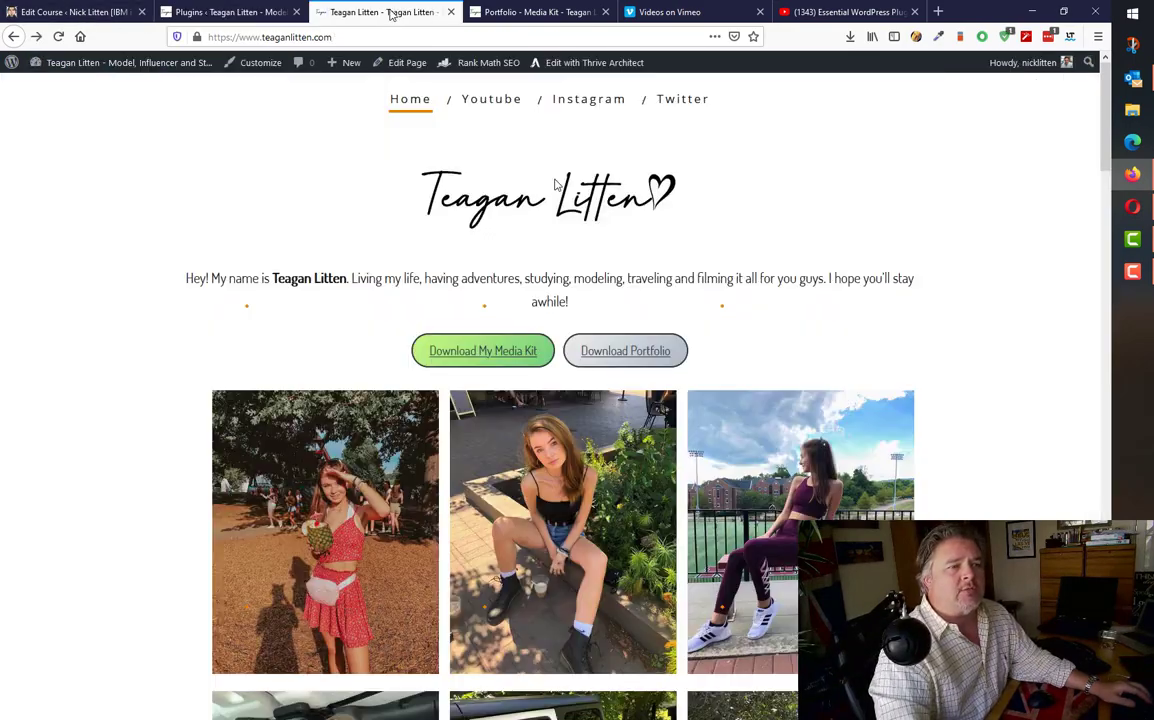
pyautogui.scroll(-12, 690, 363)
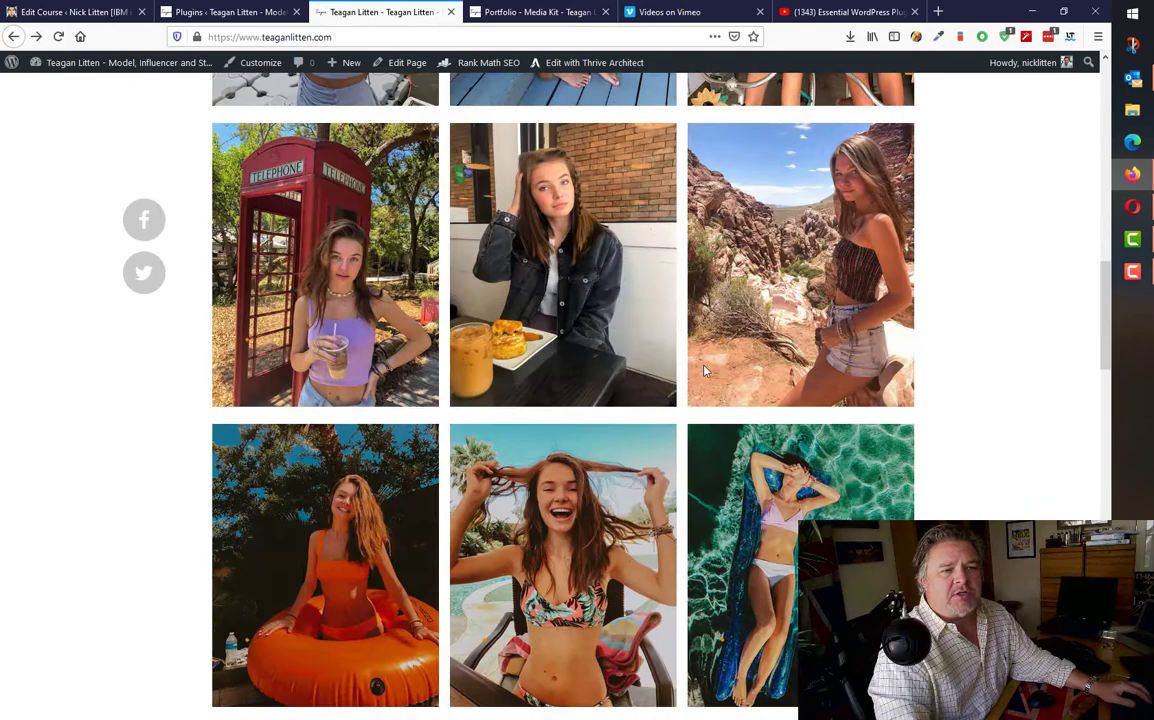
pyautogui.scroll(-8, 730, 363)
pyautogui.scroll(3, 734, 366)
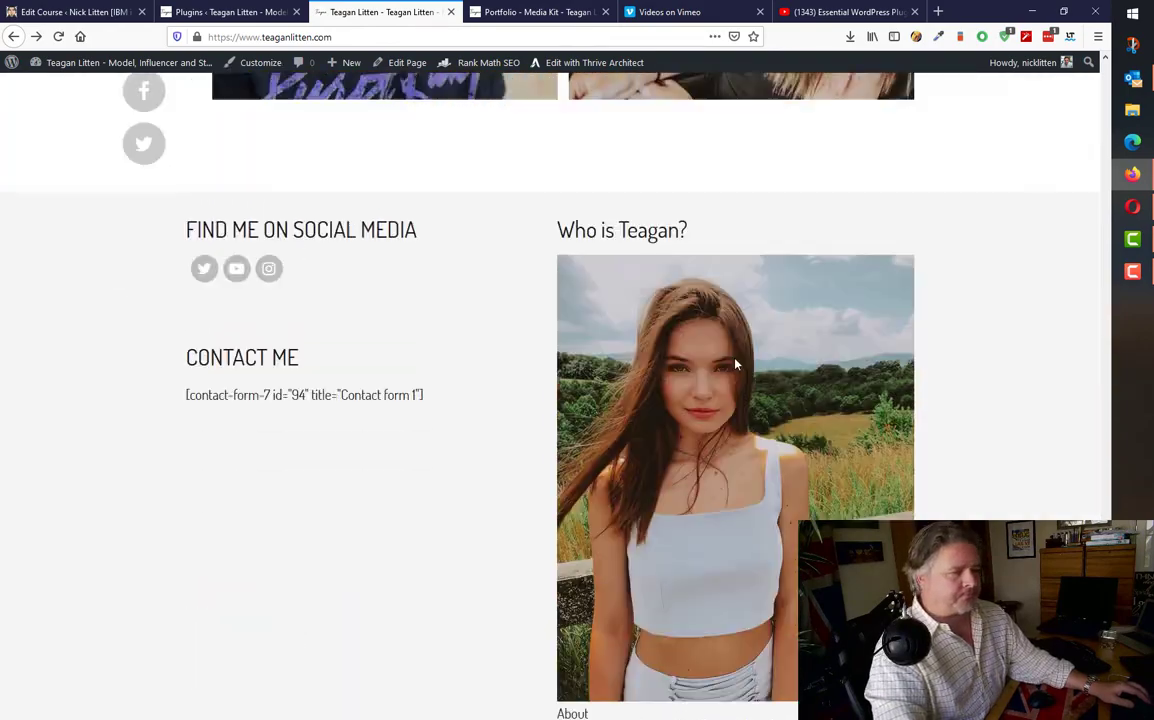
pyautogui.scroll(-2, 461, 510)
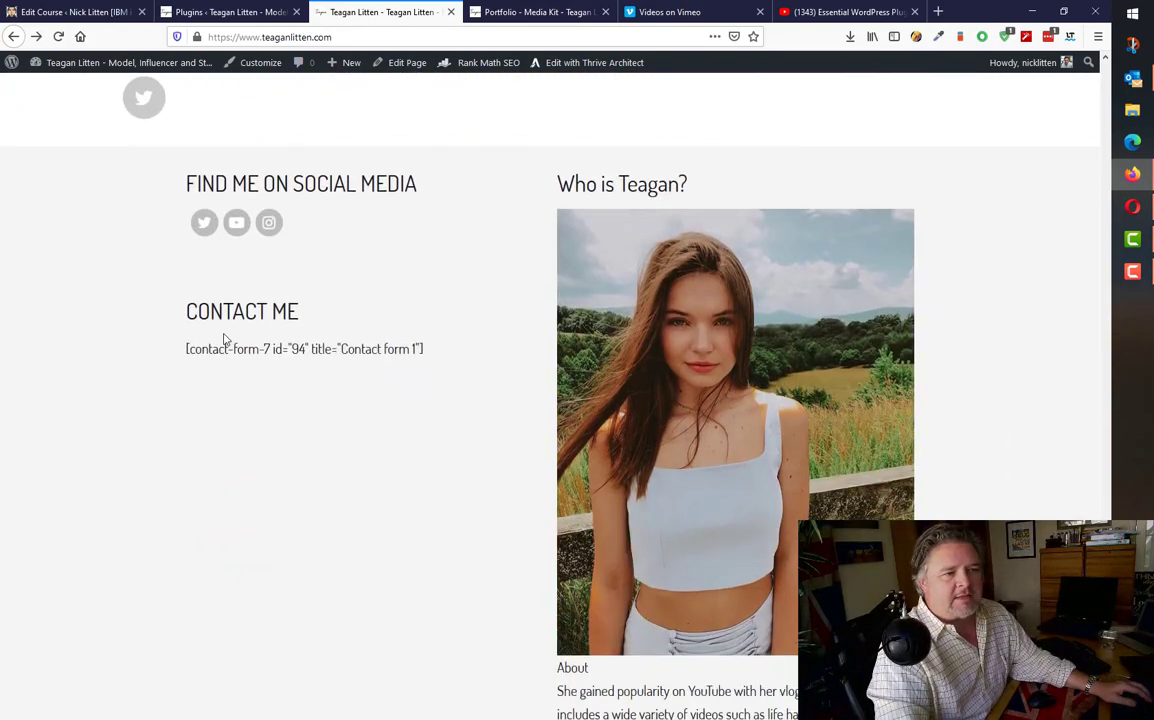
pyautogui.moveTo(170, 318); pyautogui.dragTo(185, 348)
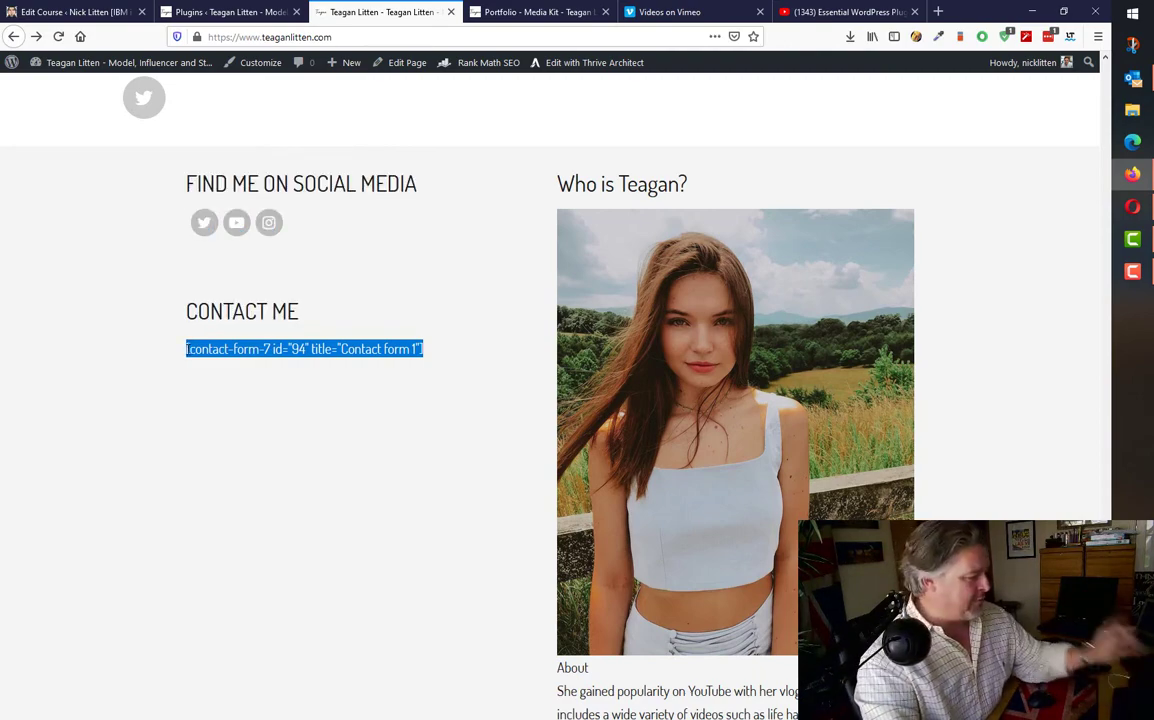
# Reload the homepage and try the Your Email, Subject and Your Message form fields
pyautogui.press('F5')
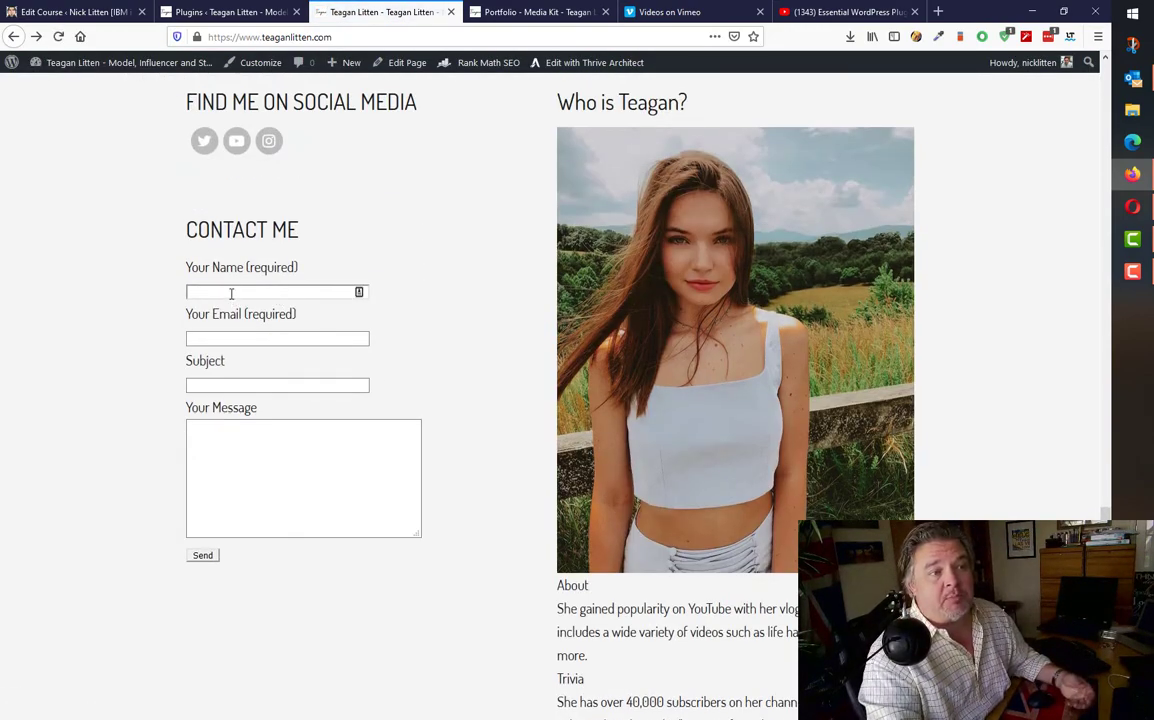
pyautogui.click(229, 340)
pyautogui.click(221, 386)
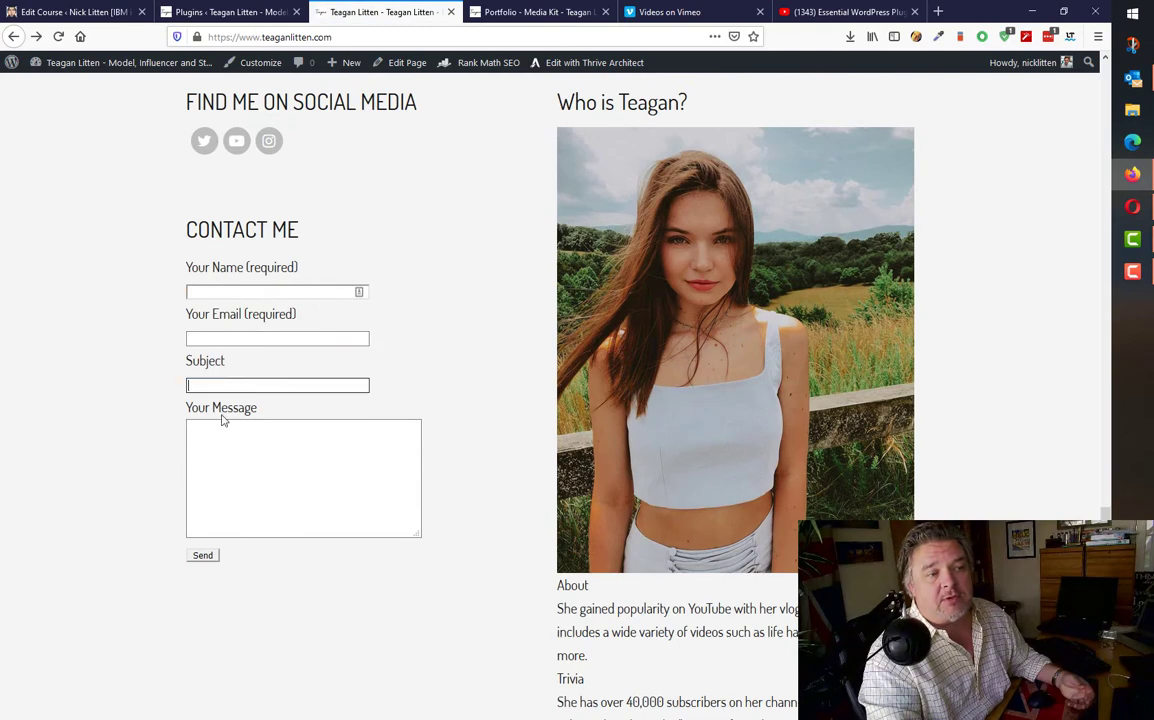
pyautogui.click(226, 451)
pyautogui.click(196, 570)
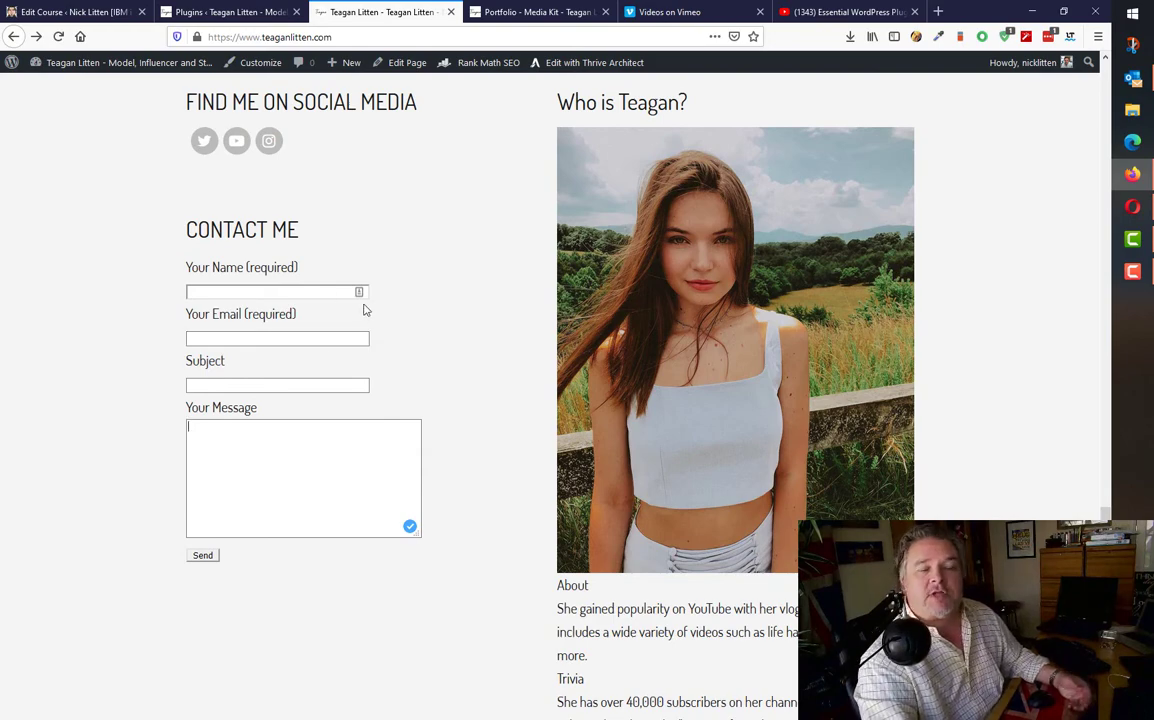
# From the Contact Form 7 list, edit Contact form 1 and add a blank line below the email line
pyautogui.click(228, 12)
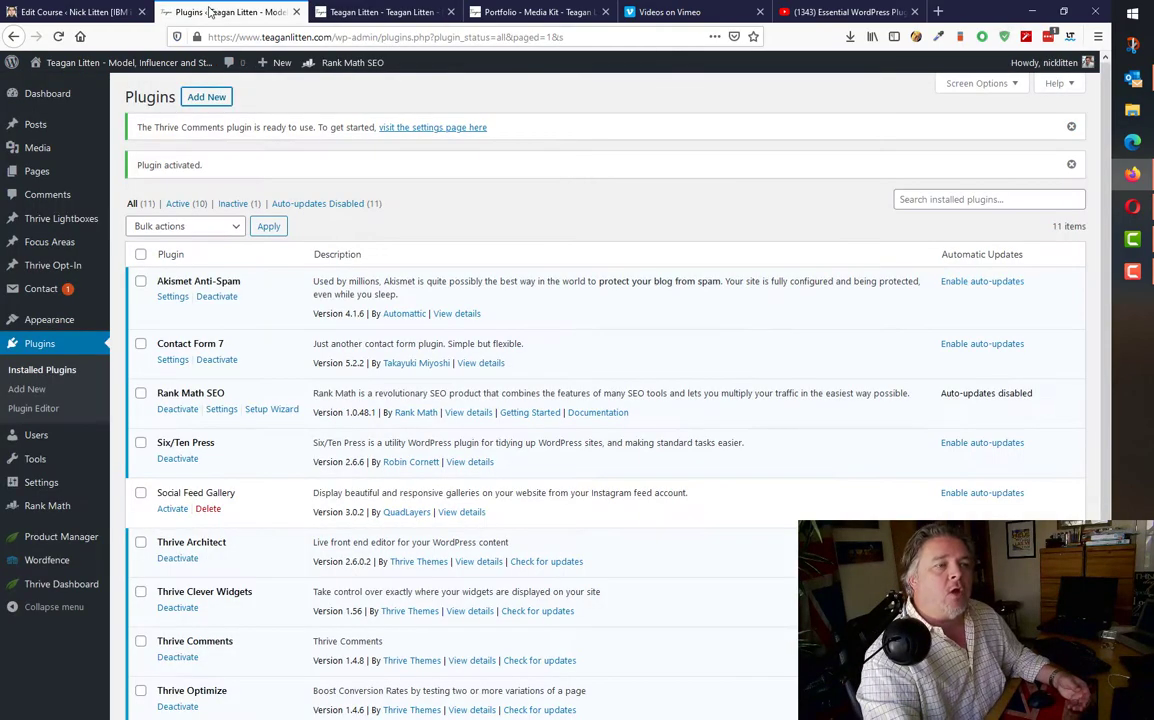
pyautogui.click(170, 360)
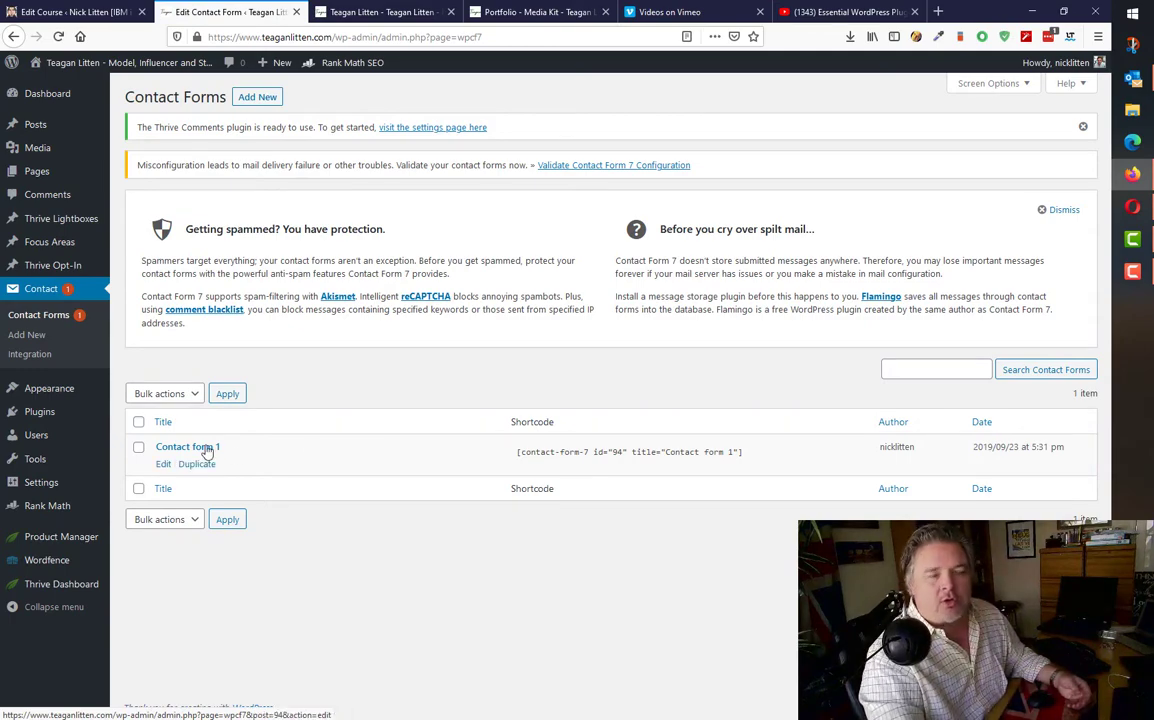
pyautogui.click(162, 465)
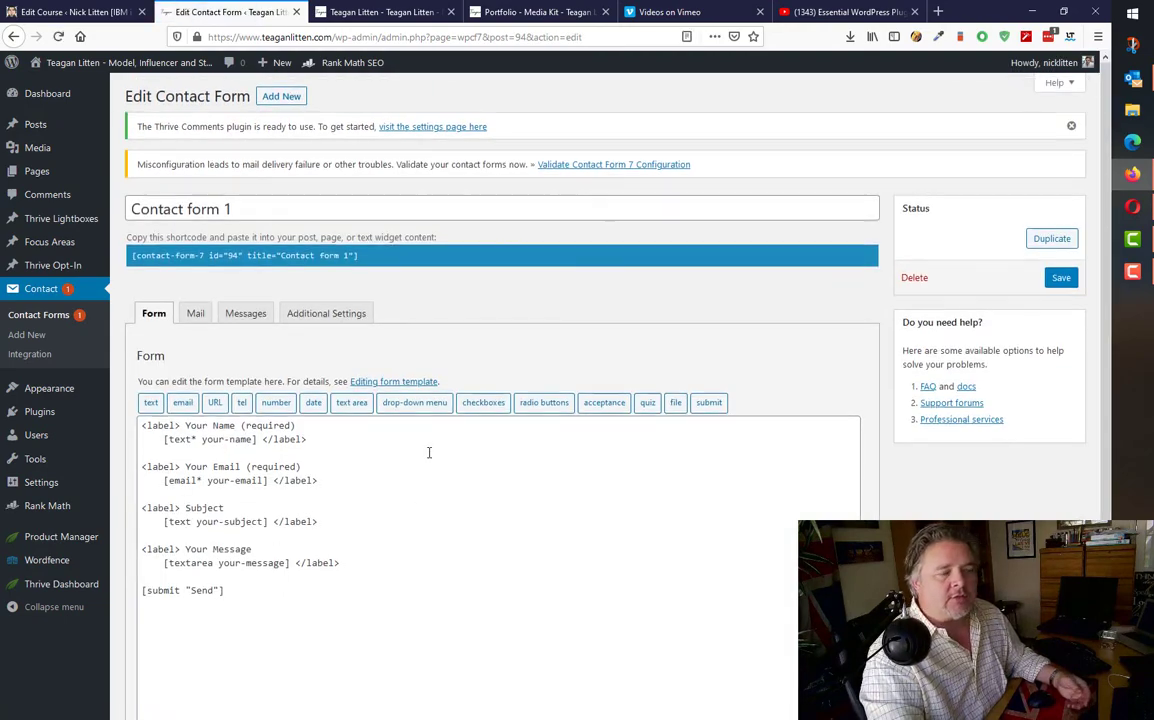
pyautogui.scroll(-3, 277, 268)
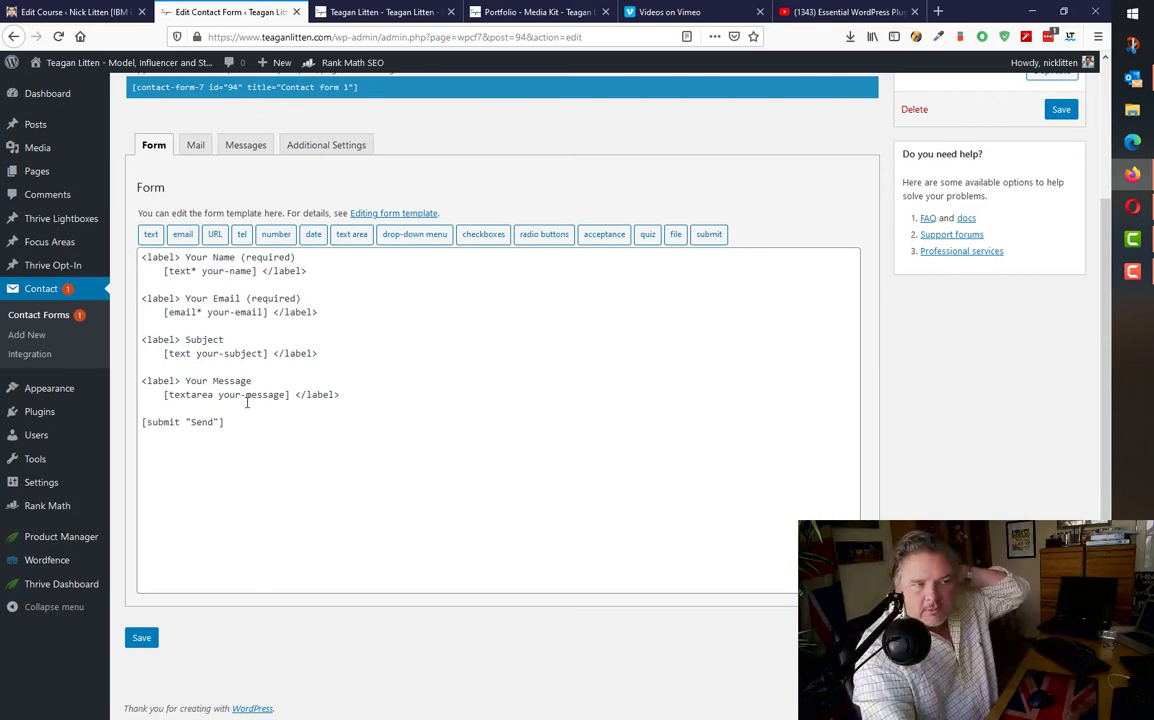
pyautogui.click(338, 314)
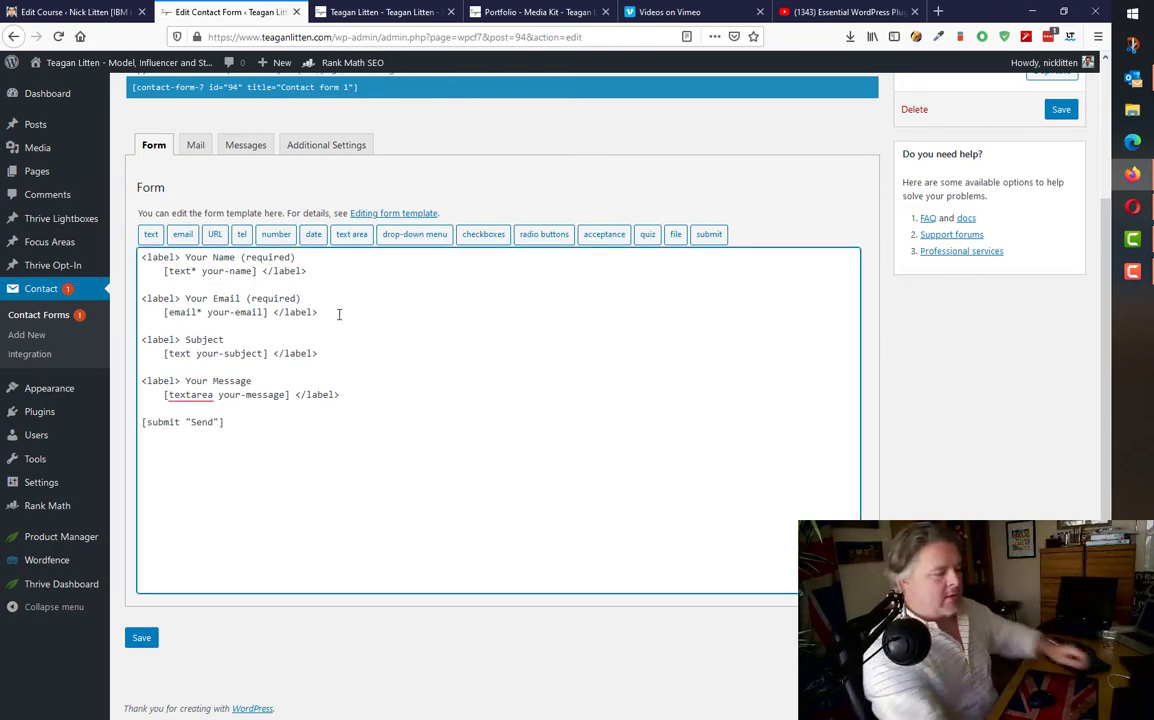
pyautogui.press('Return')
pyautogui.press('Return')
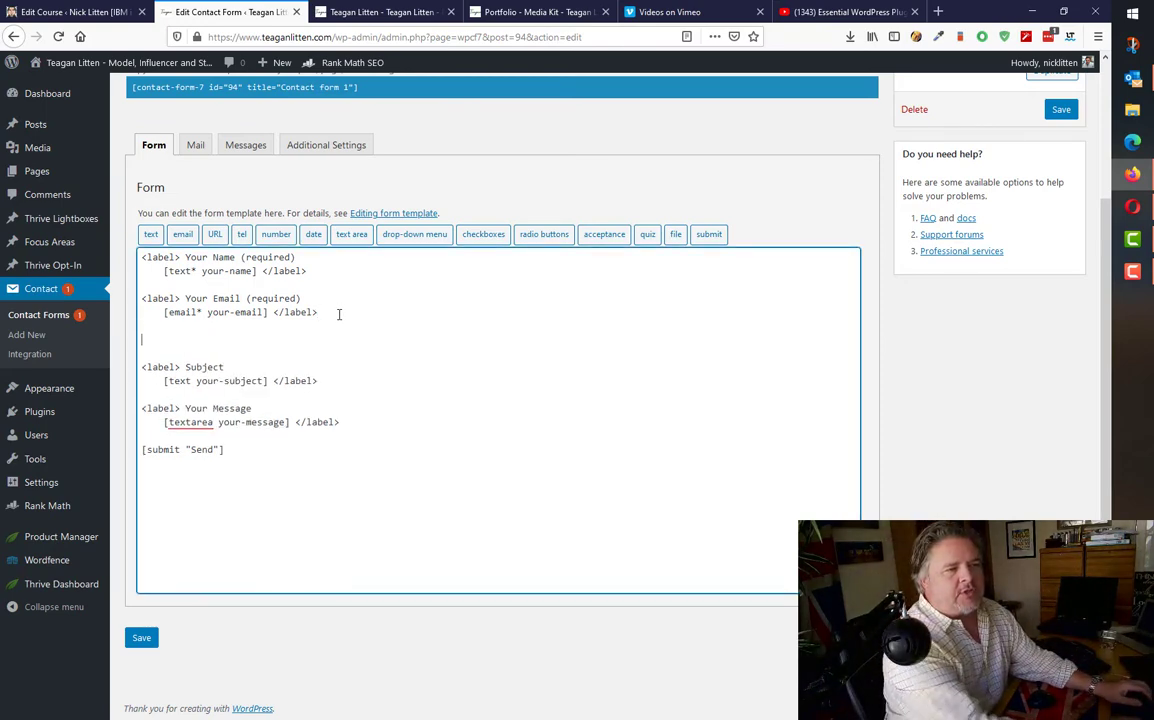
# Insert a tel field tag on the new line and paste the email label's opening text above it
pyautogui.click(241, 236)
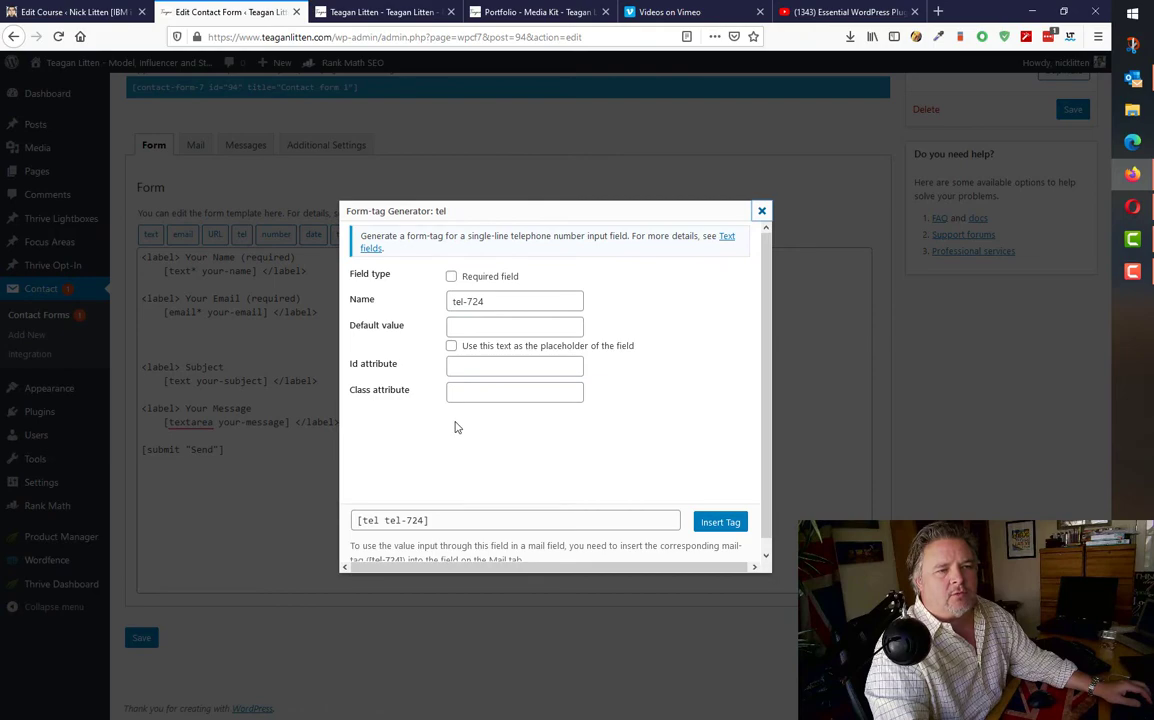
pyautogui.click(721, 522)
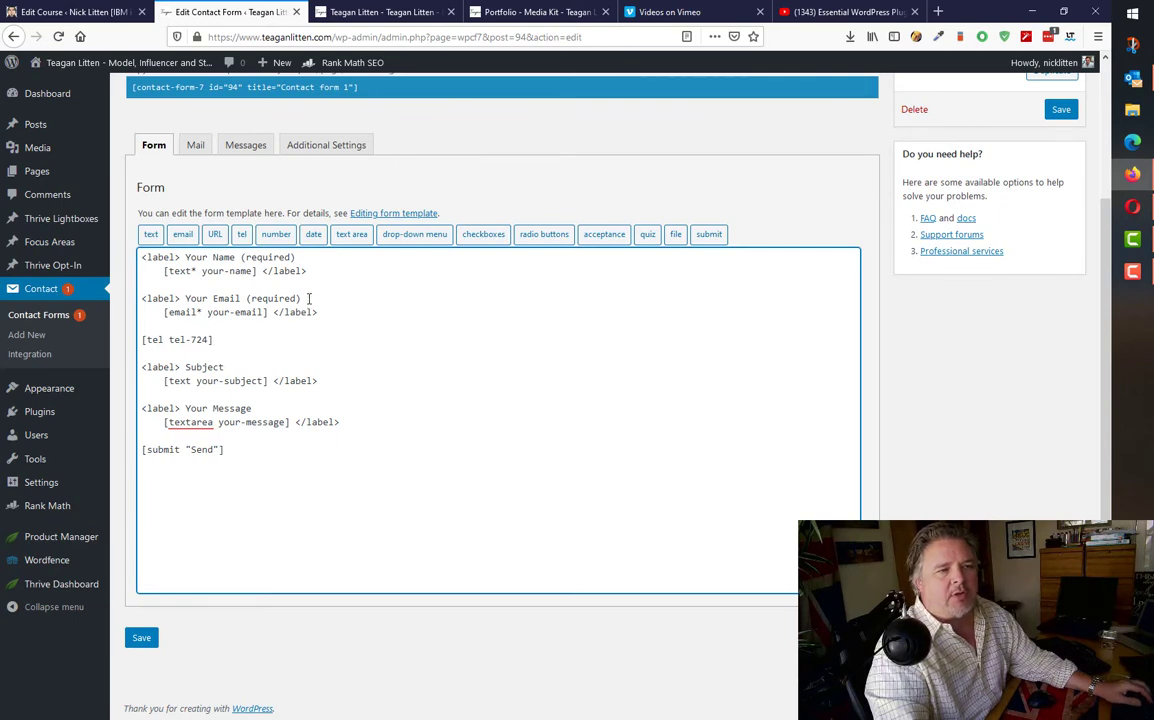
pyautogui.moveTo(242, 298); pyautogui.dragTo(142, 298)
pyautogui.hotkey('ctrl', 'c')
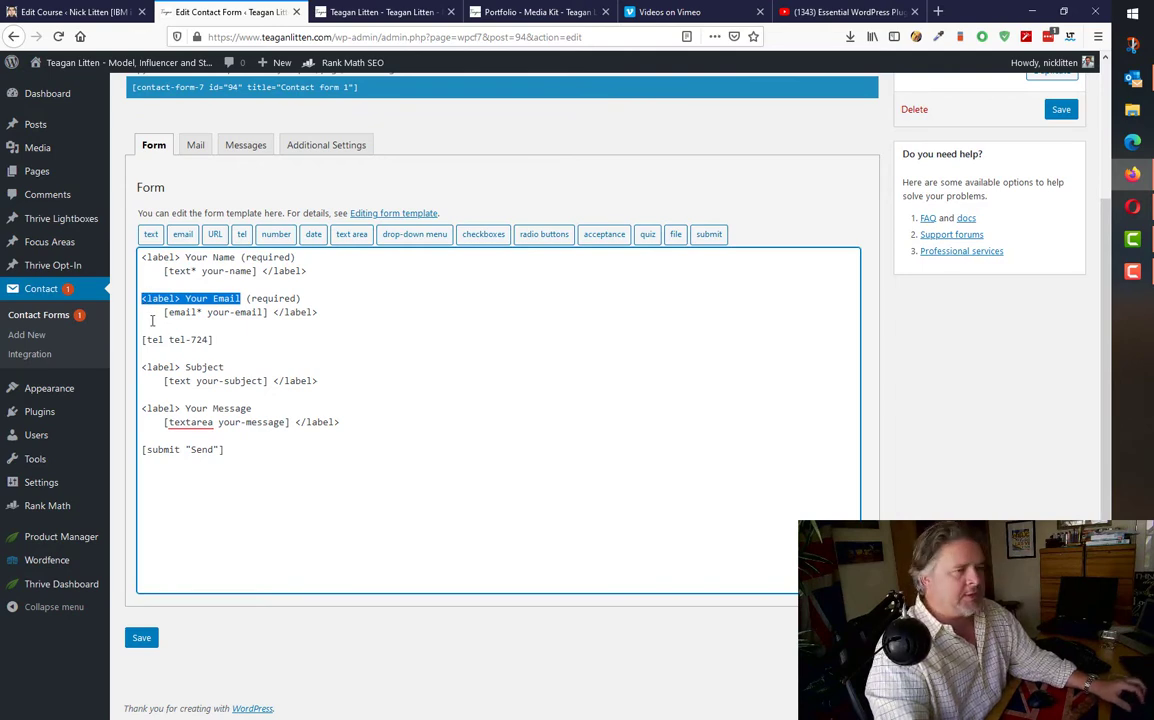
pyautogui.click(144, 326)
pyautogui.press('Return')
pyautogui.hotkey('ctrl', 'v')
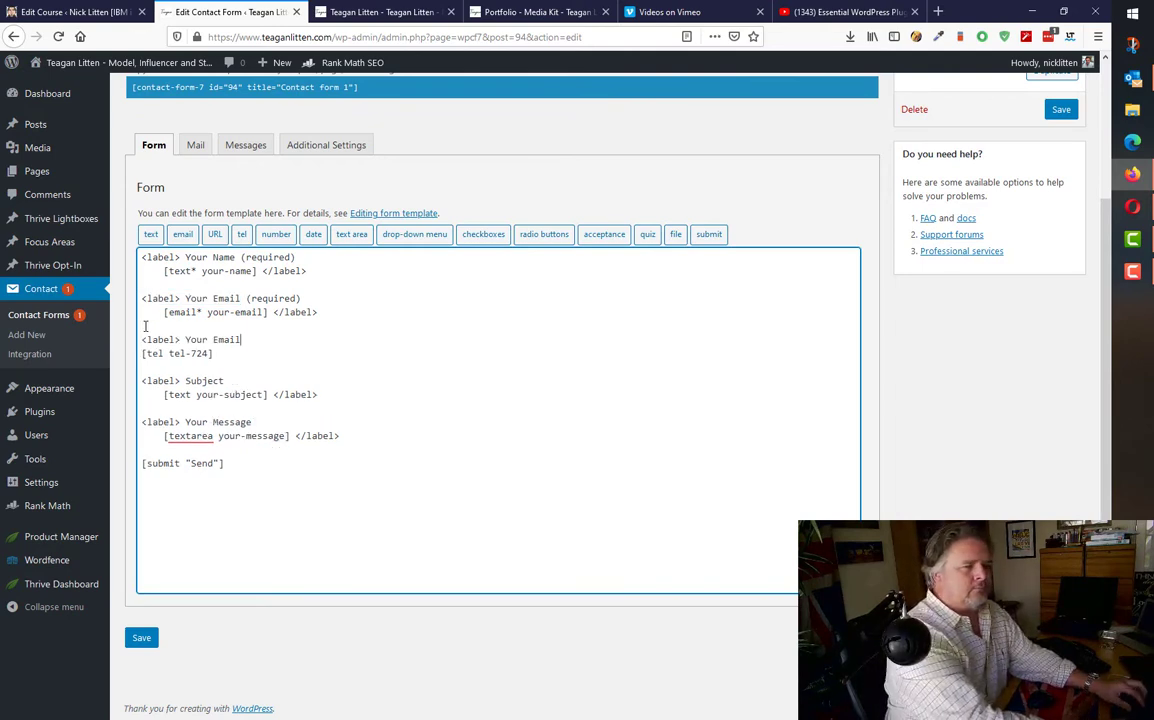
# Close the label after the tel tag, retitle it 'Telephone Number', and delete the extra blank line
pyautogui.moveTo(270, 312); pyautogui.dragTo(348, 319)
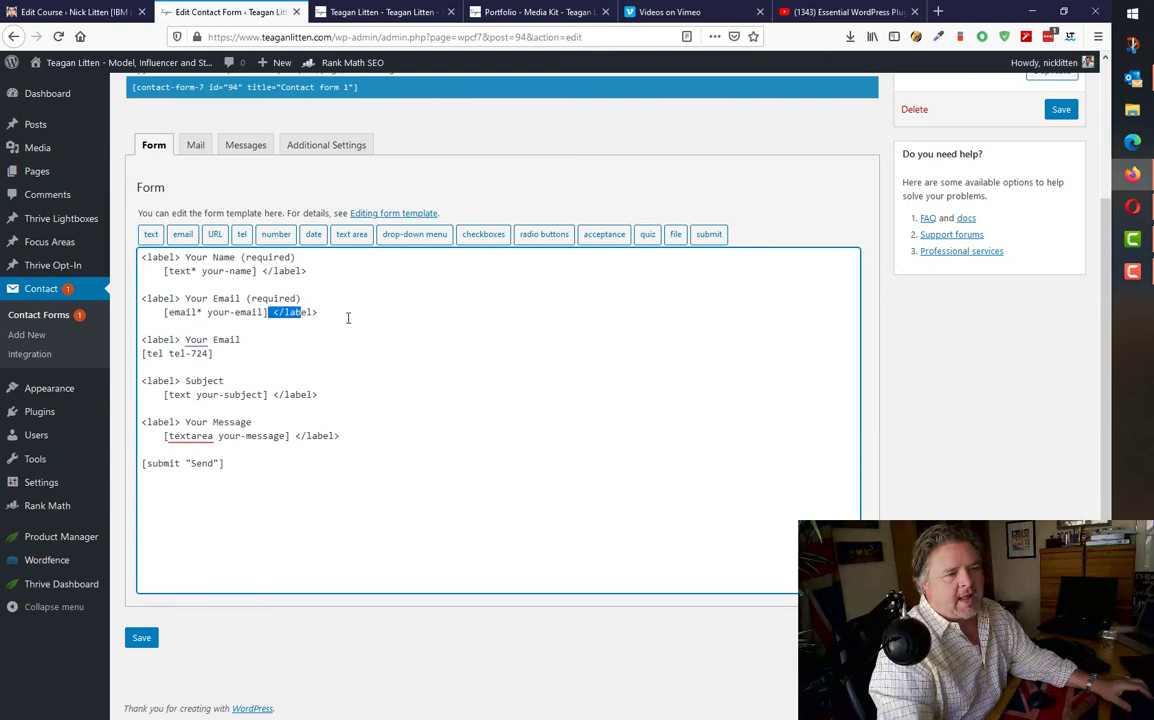
pyautogui.hotkey('ctrl', 'c')
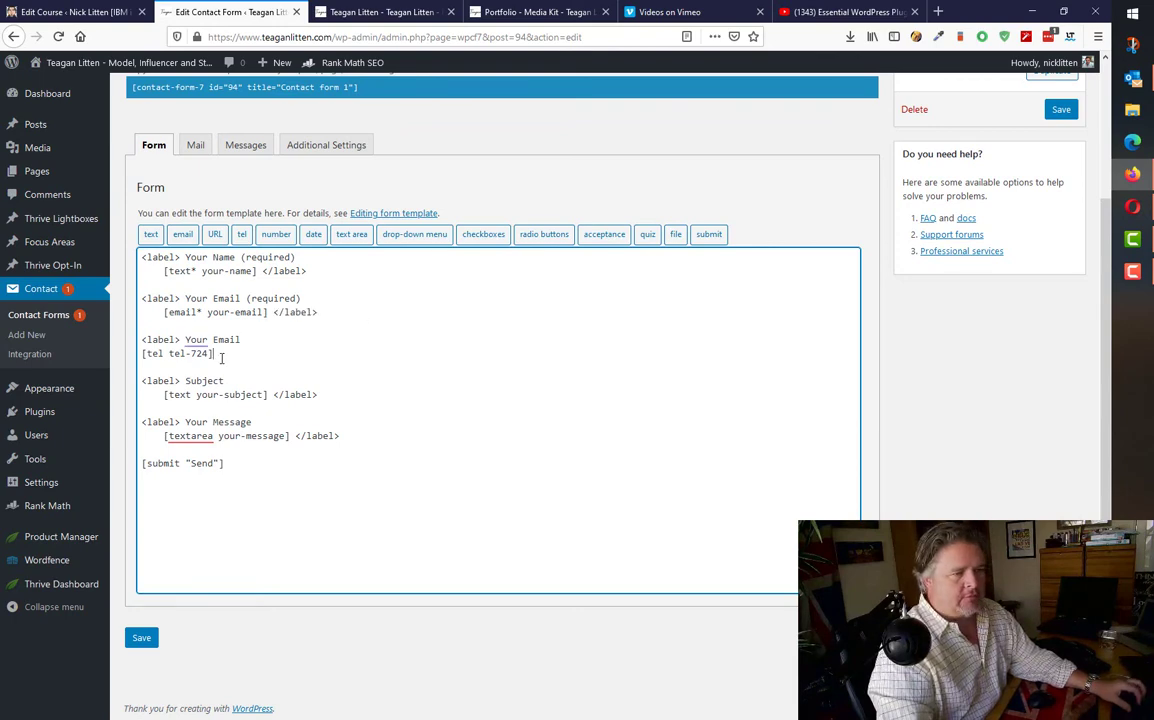
pyautogui.click(222, 354)
pyautogui.hotkey('ctrl', 'v')
pyautogui.doubleClick(228, 340)
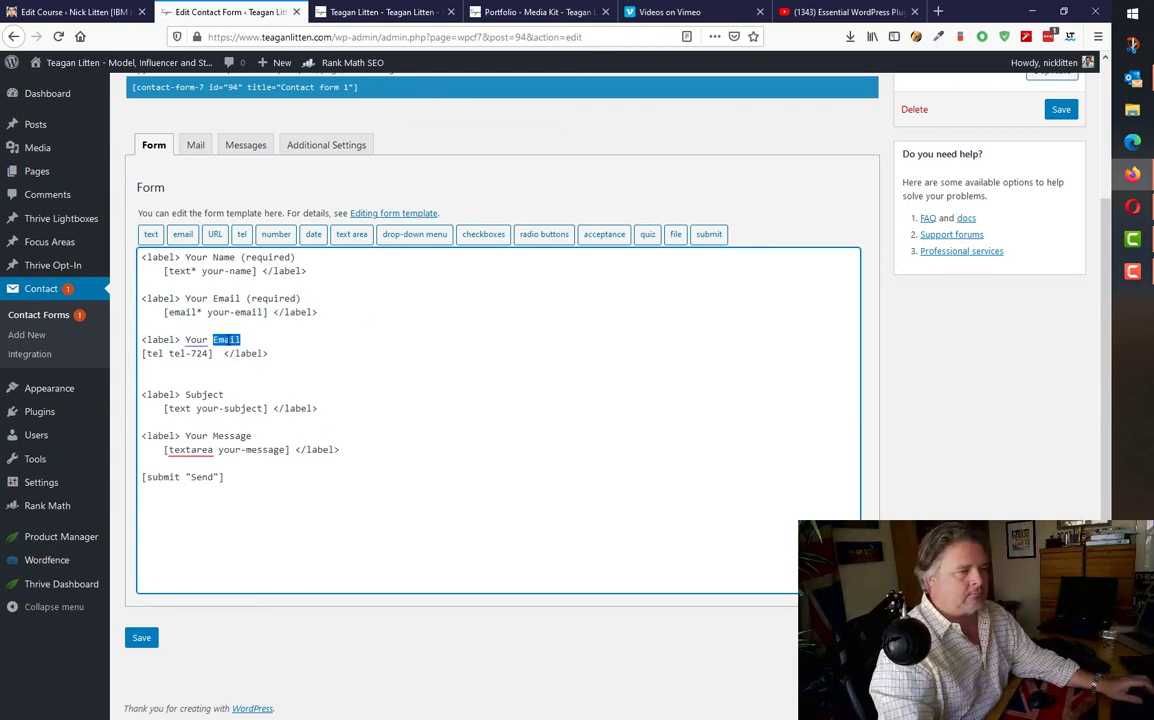
pyautogui.write('Tele')
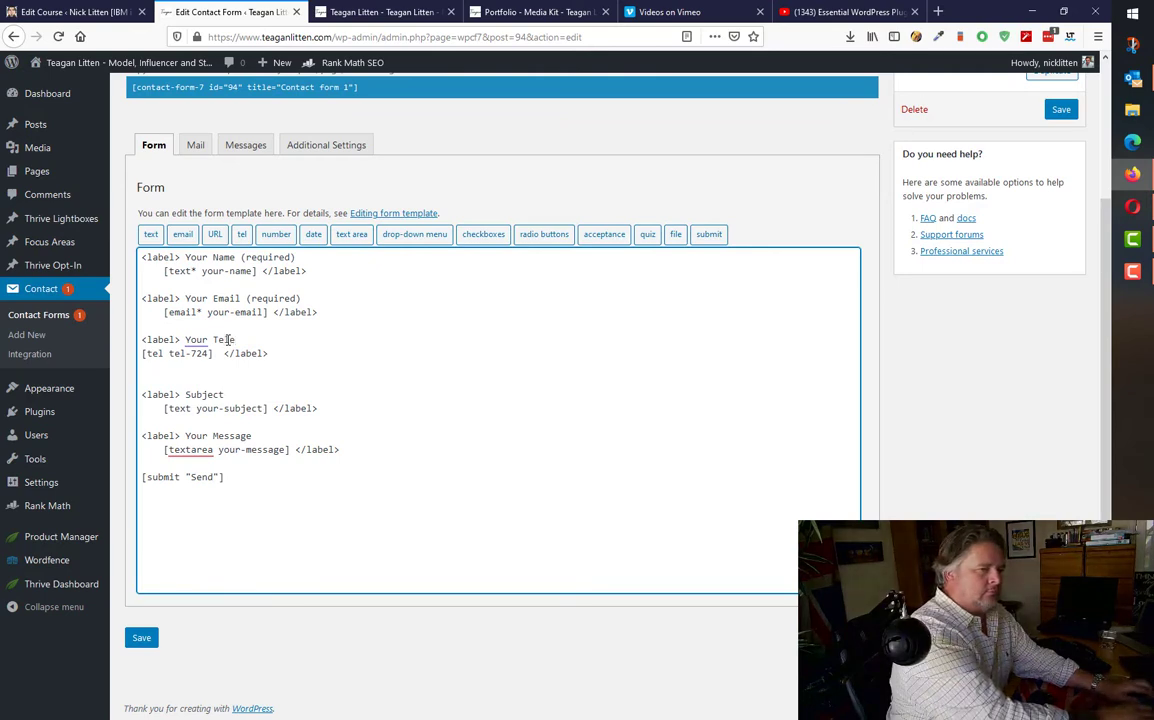
pyautogui.write('pho')
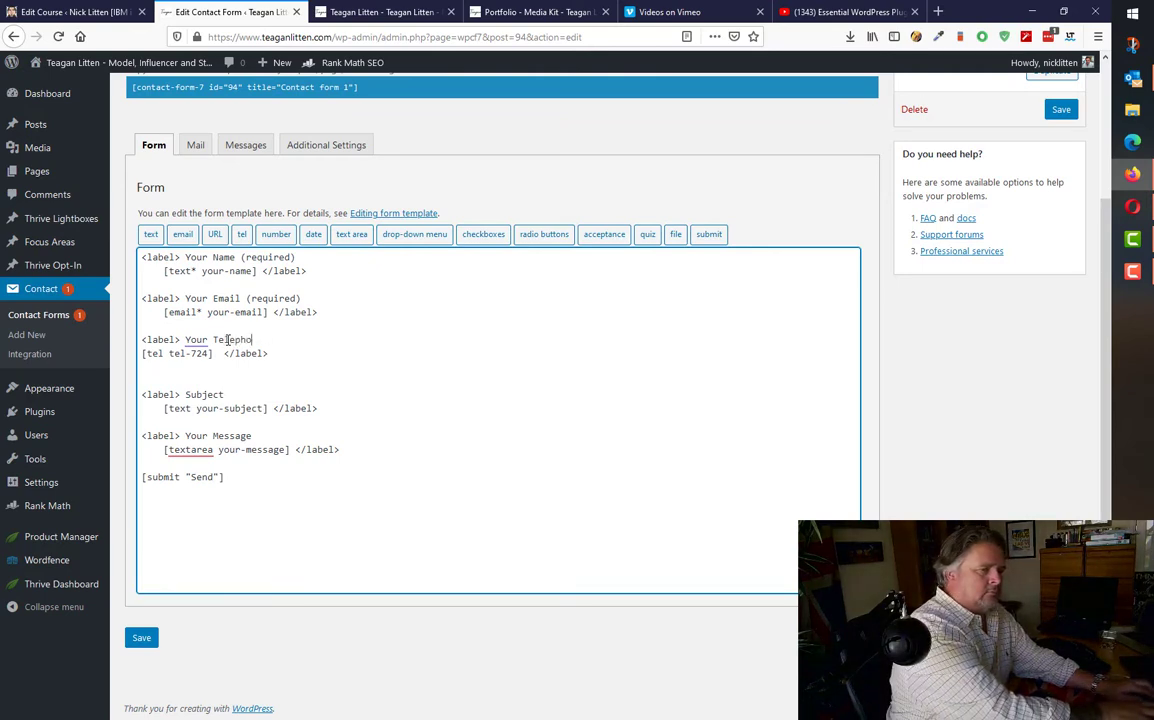
pyautogui.write('ne Number')
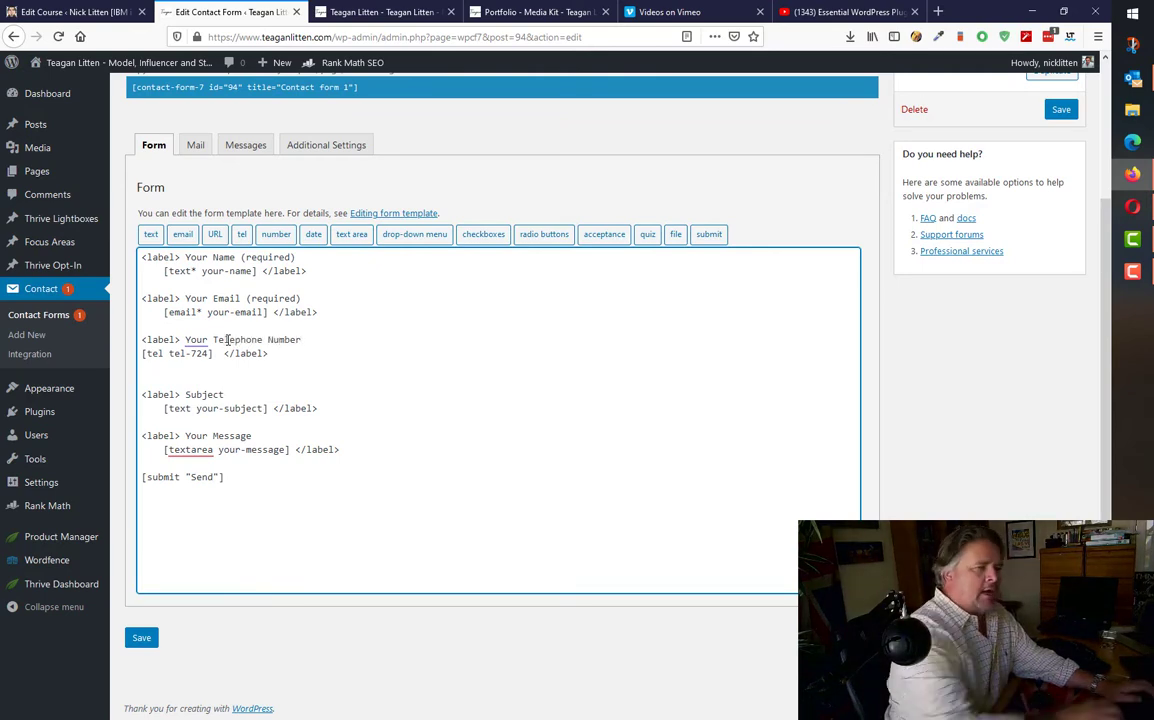
pyautogui.click(206, 366)
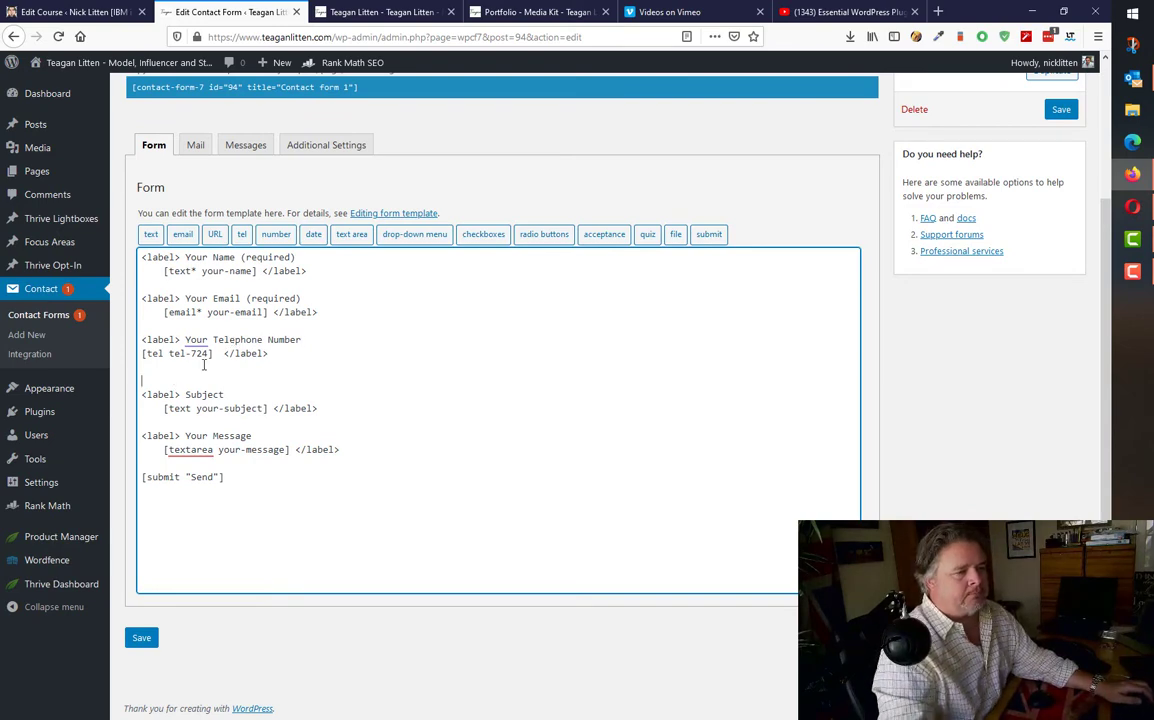
pyautogui.press('BackSpace')
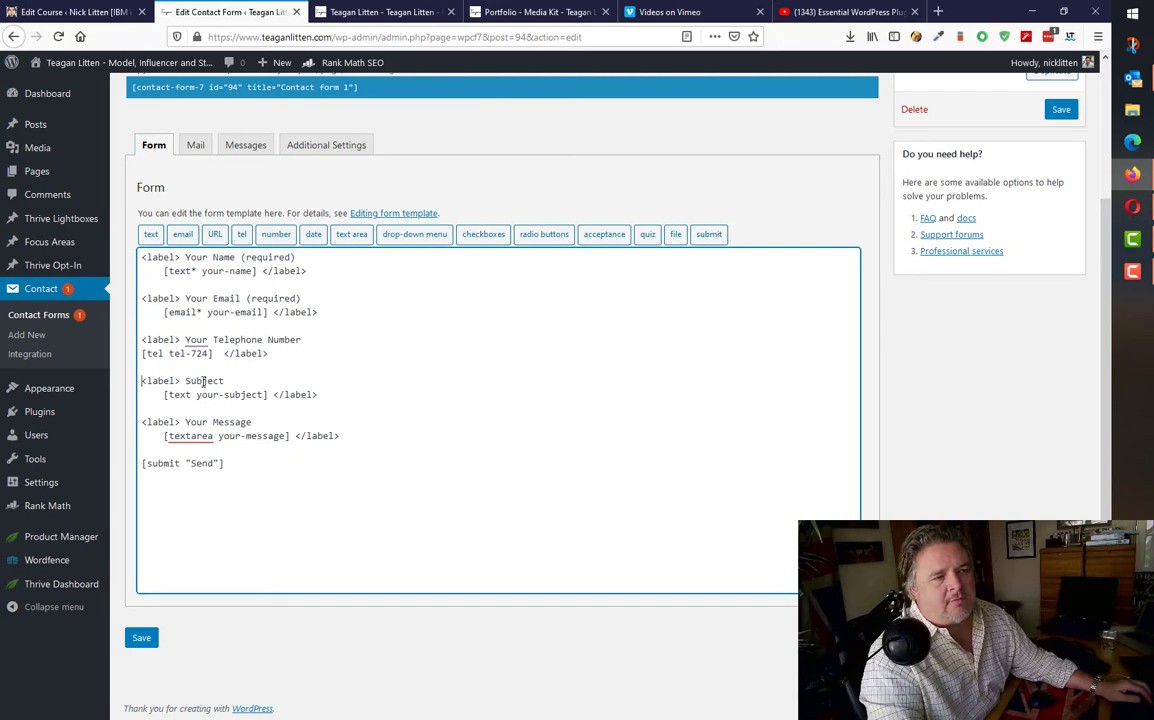
# Save Contact form 1 and reload the live site to confirm the Your Telephone Number field appears
pyautogui.click(141, 645)
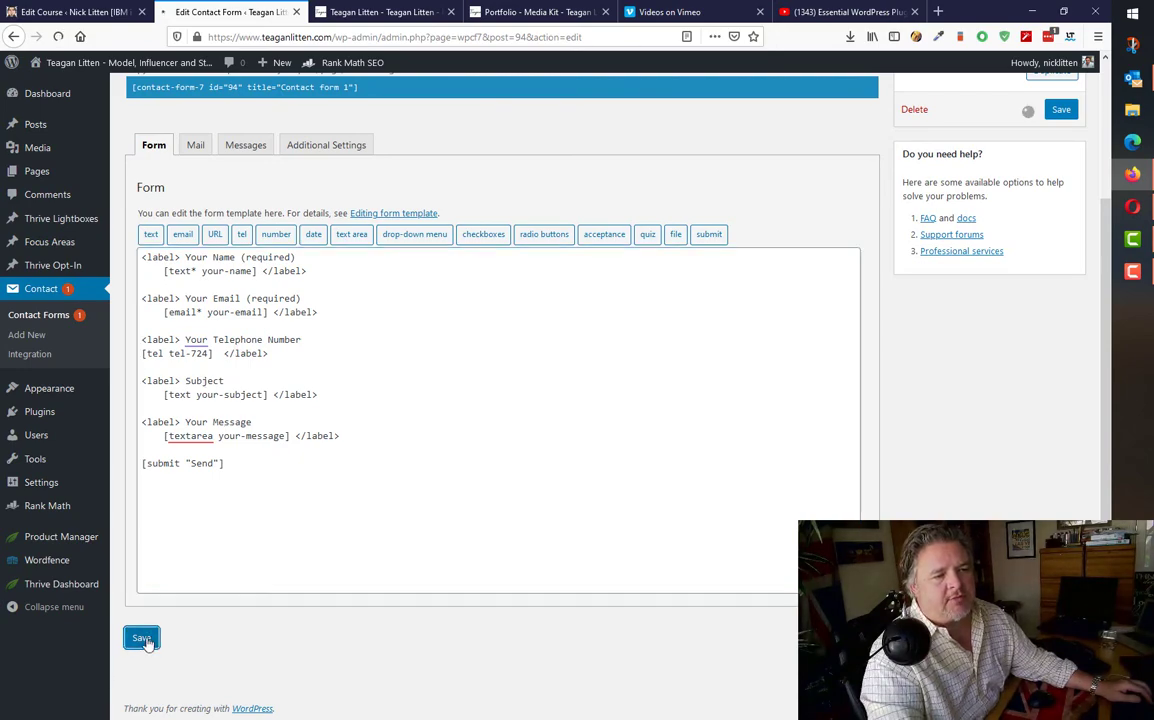
pyautogui.click(358, 11)
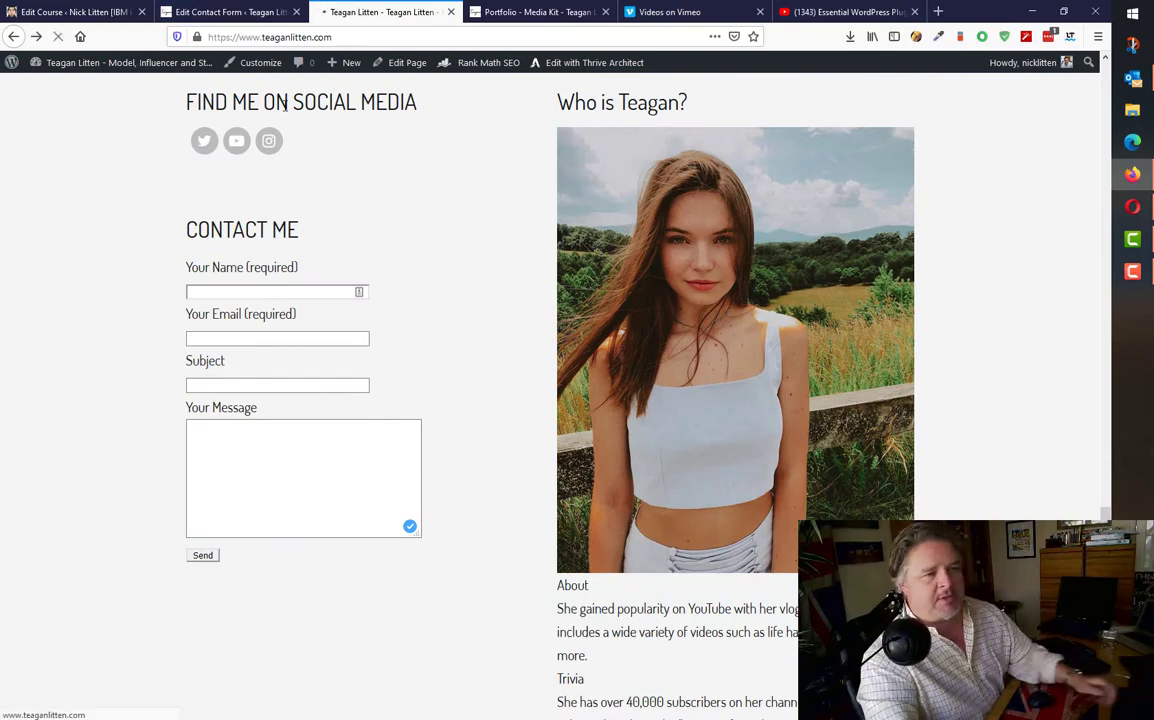
pyautogui.press('F5')
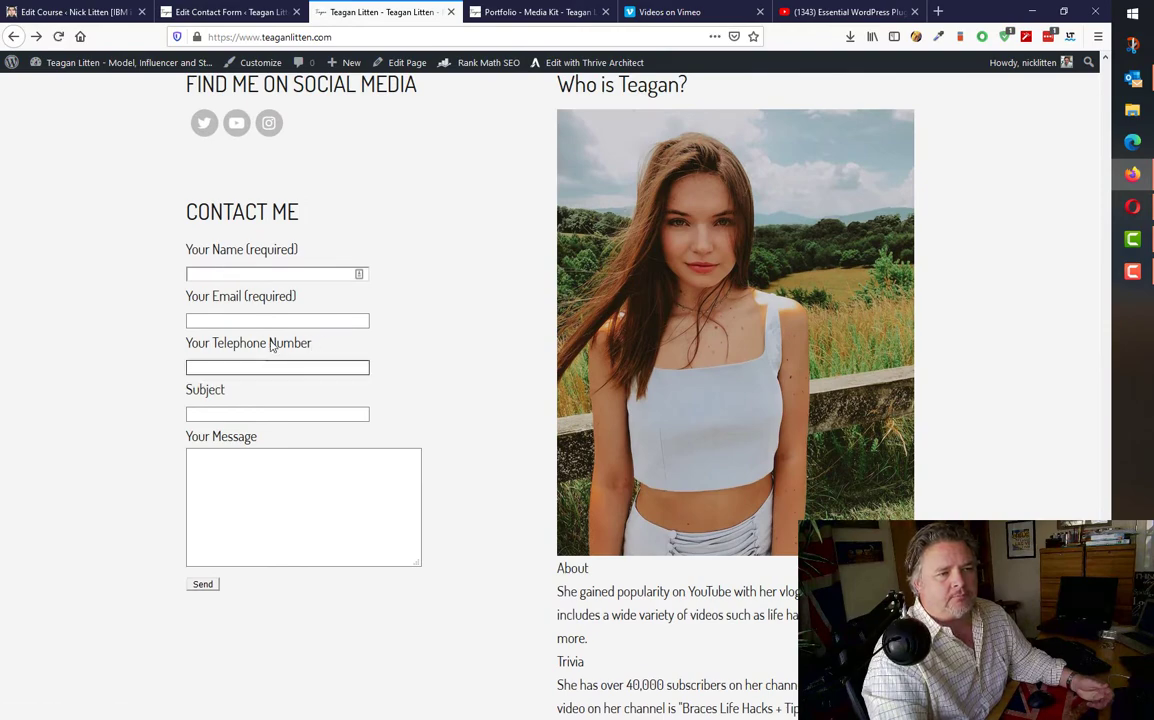
pyautogui.moveTo(270, 345); pyautogui.dragTo(201, 345)
pyautogui.click(216, 345)
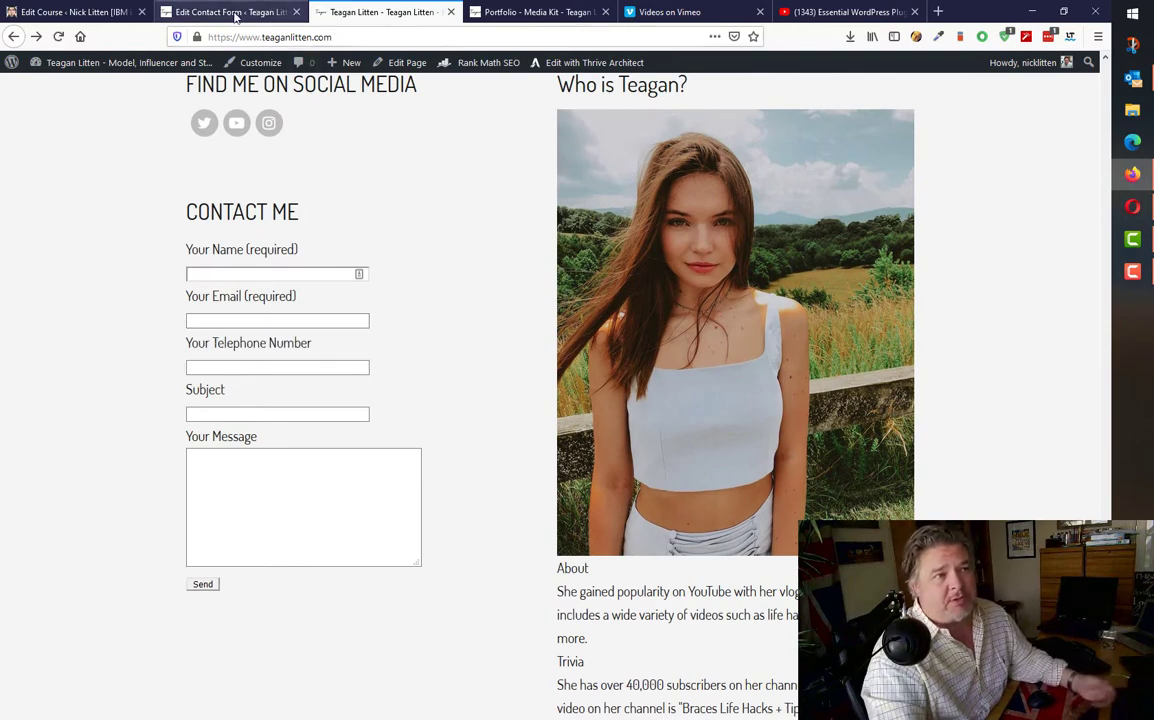
pyautogui.click(202, 12)
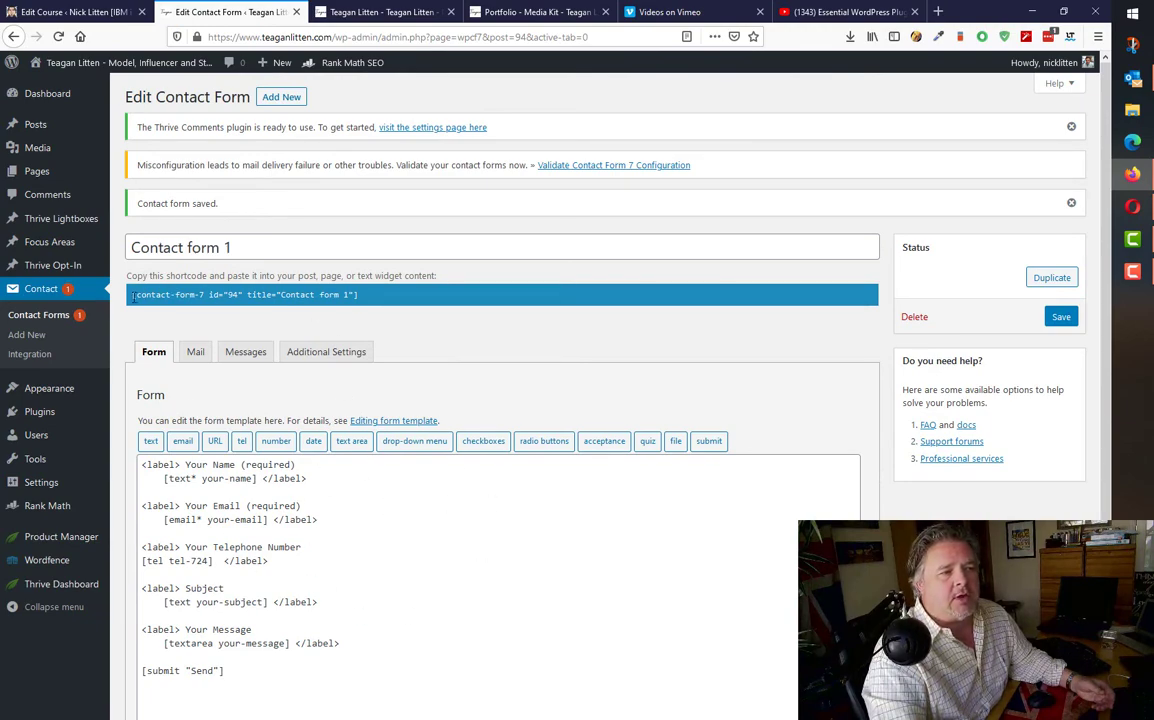
# Select the Contact form 1 shortcode text in the editor, then return to the live site
pyautogui.click(133, 296)
pyautogui.moveTo(270, 305); pyautogui.dragTo(128, 295)
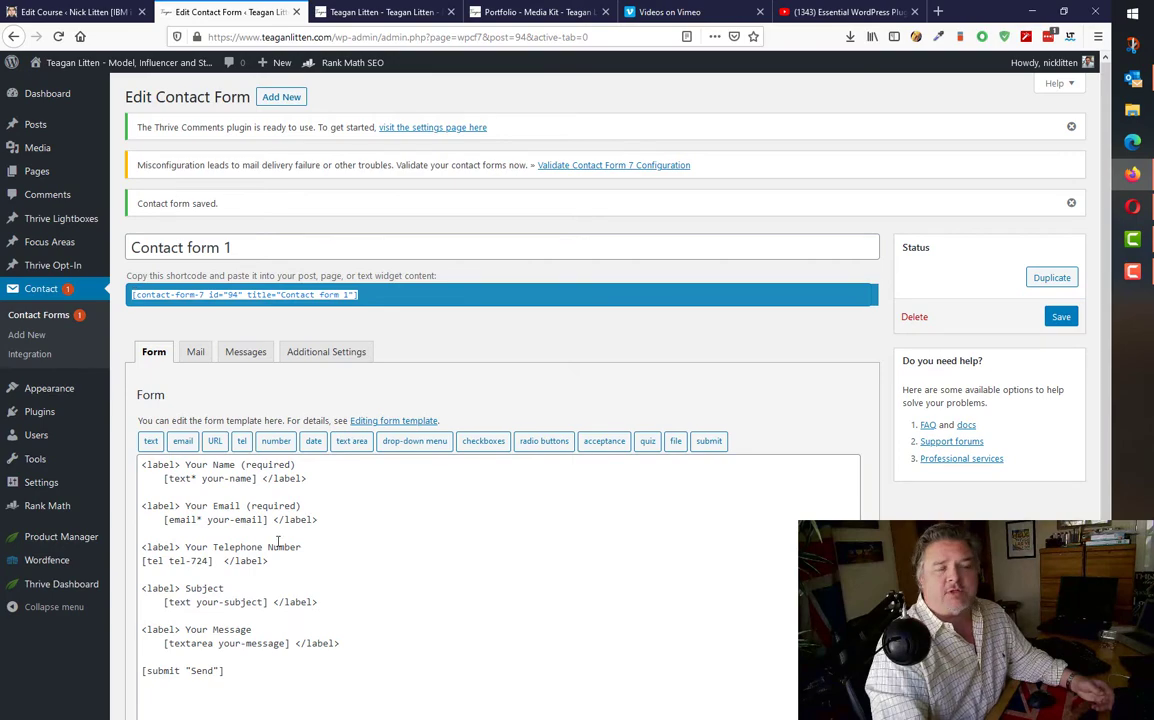
pyautogui.click(380, 12)
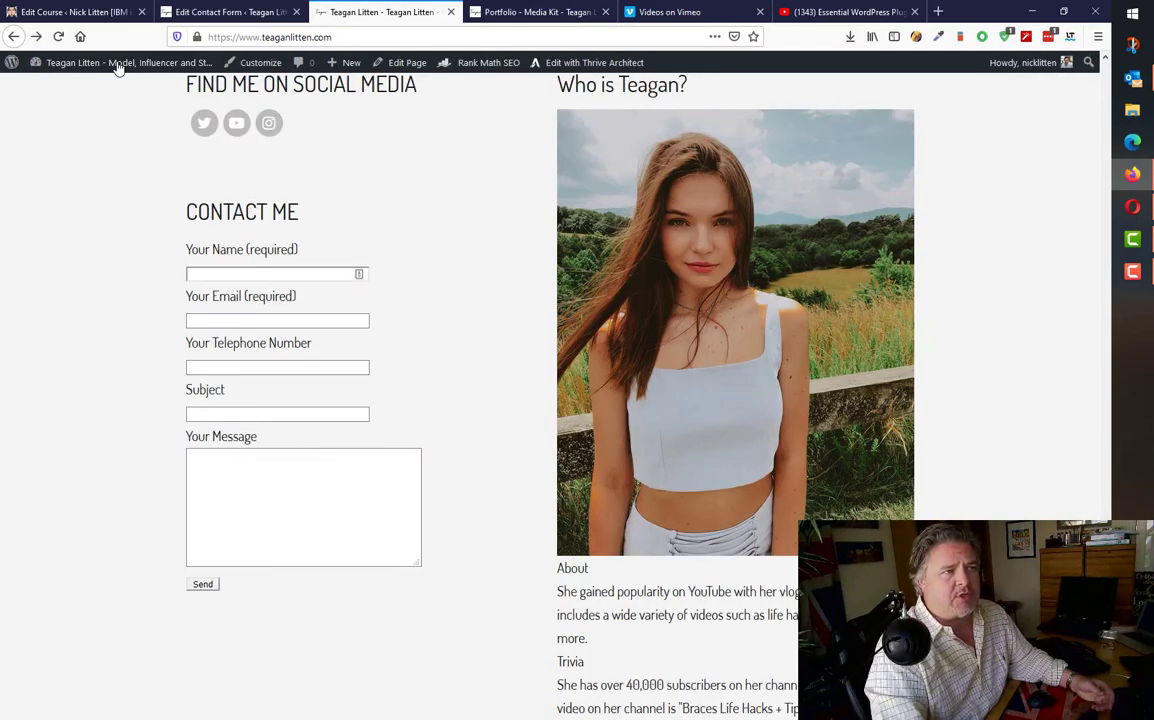
# Save the Footer Column 1 CONTACT ME text widget with the [contact-form-7 id="94" title="Contact form 1"] shortcode
pyautogui.moveTo(117, 63)
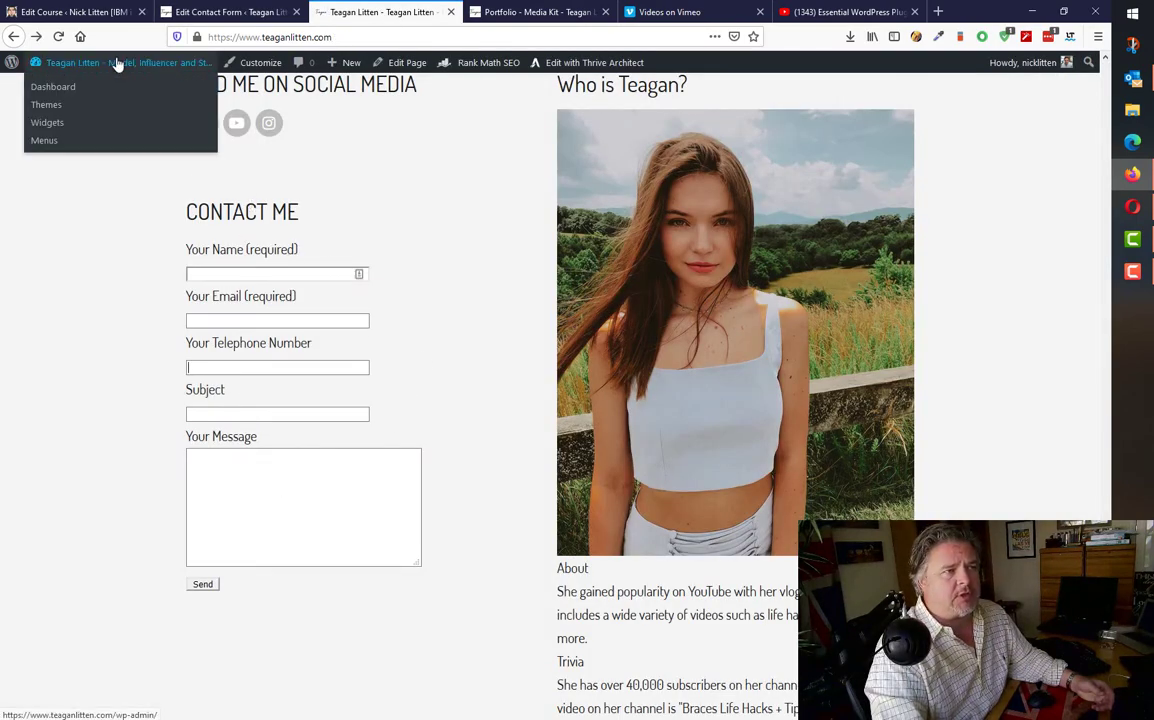
pyautogui.click(42, 123)
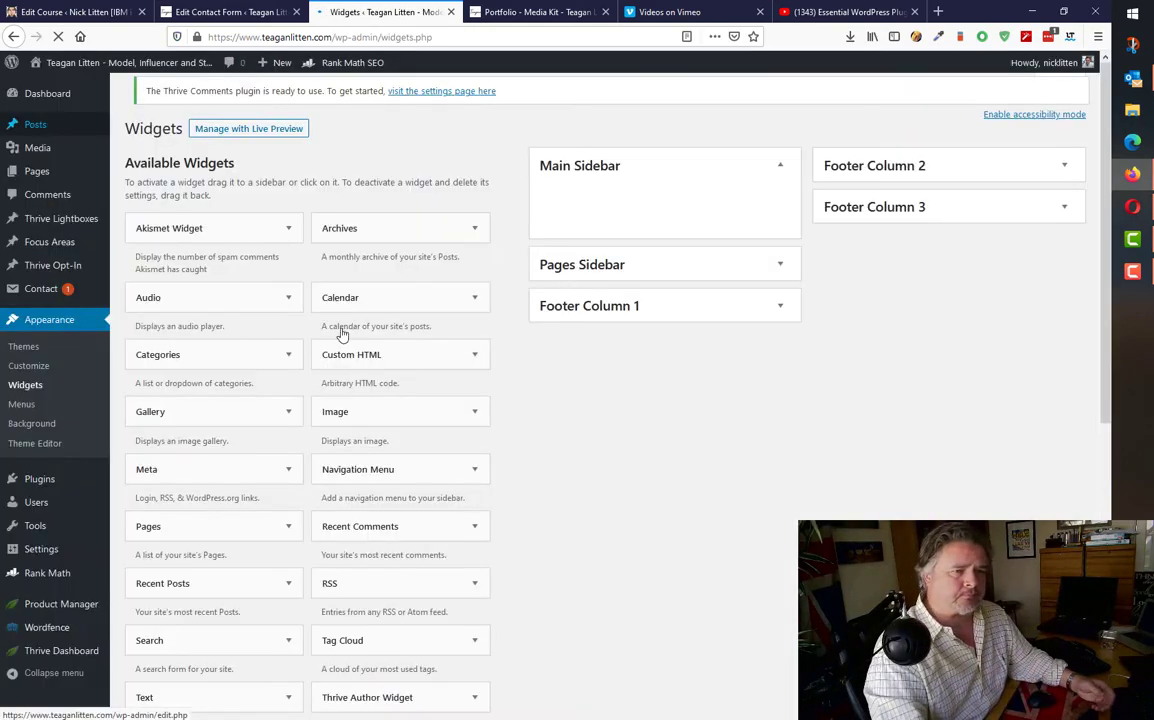
pyautogui.click(781, 318)
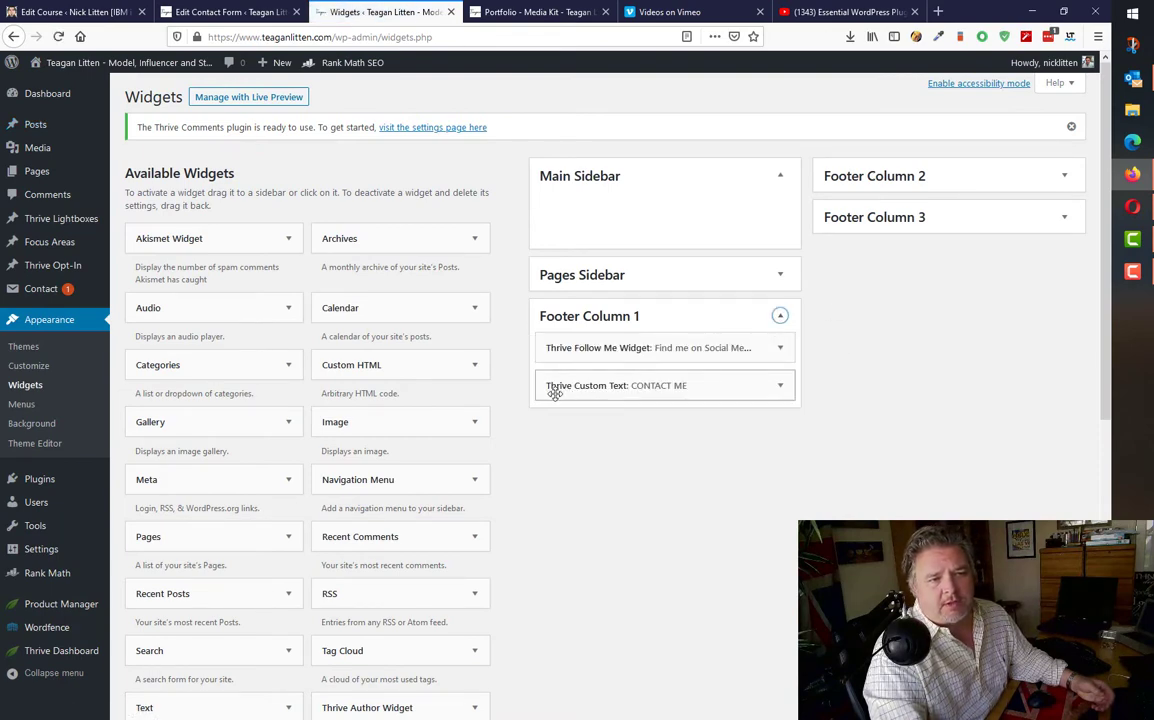
pyautogui.click(780, 385)
pyautogui.moveTo(764, 479); pyautogui.dragTo(513, 477)
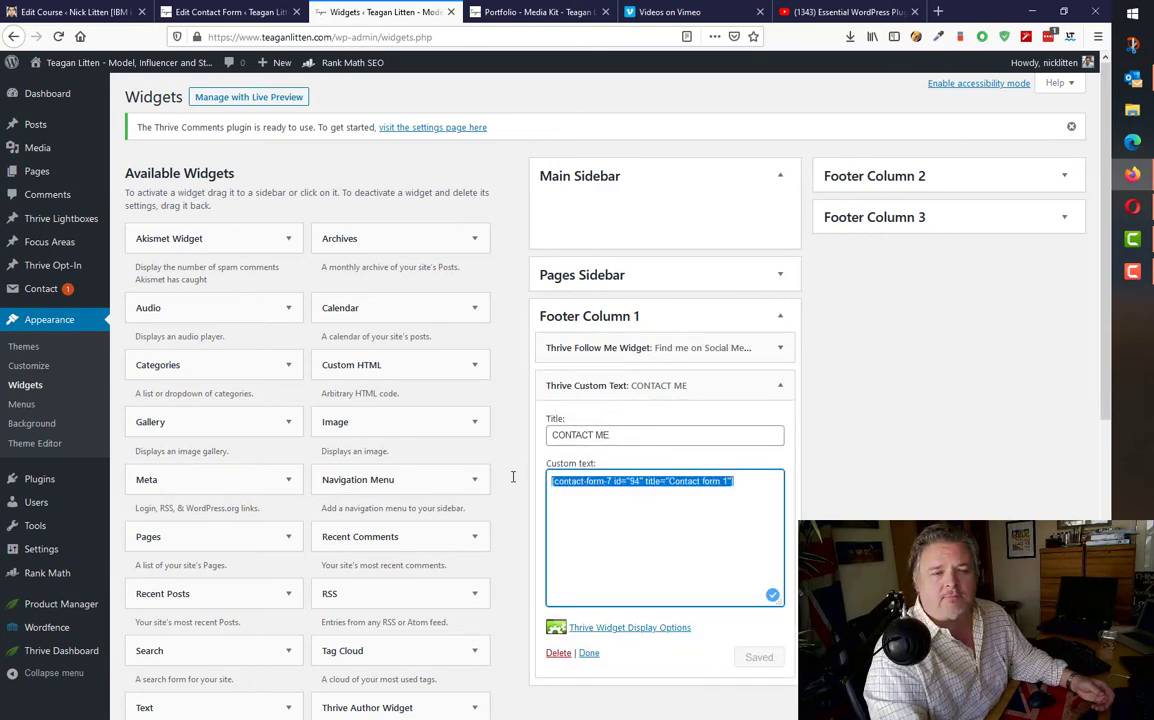
pyautogui.write('</label>')
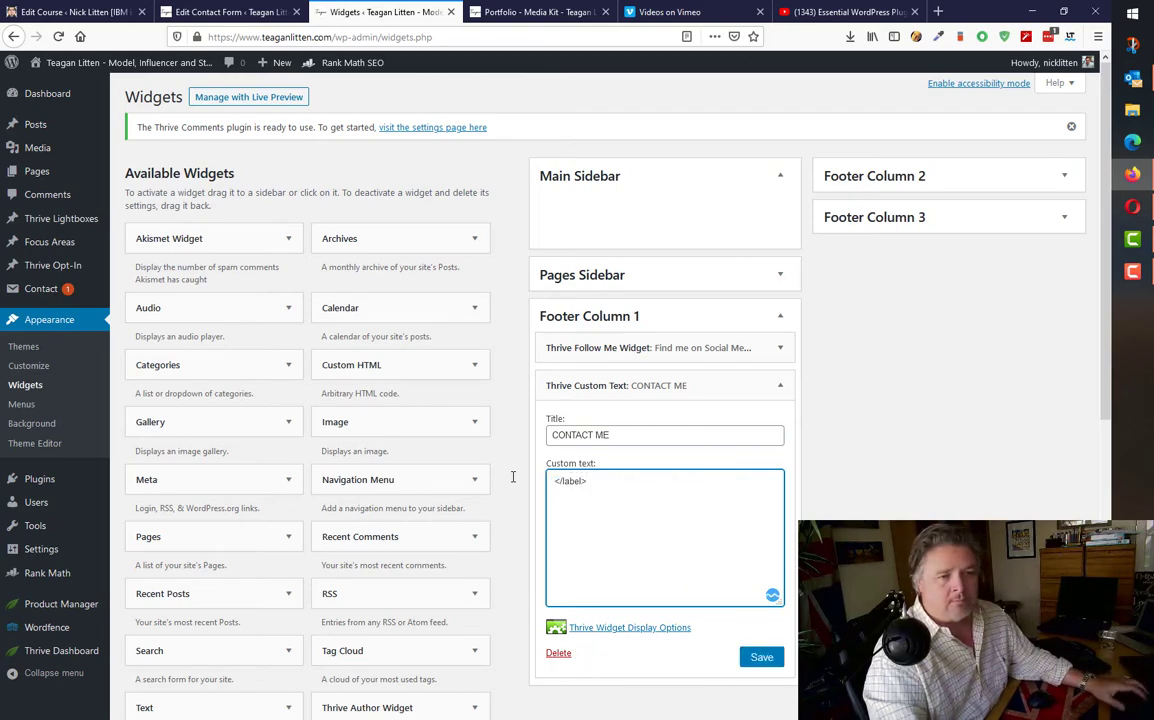
pyautogui.hotkey('ctrl', 'z')
pyautogui.click(664, 523)
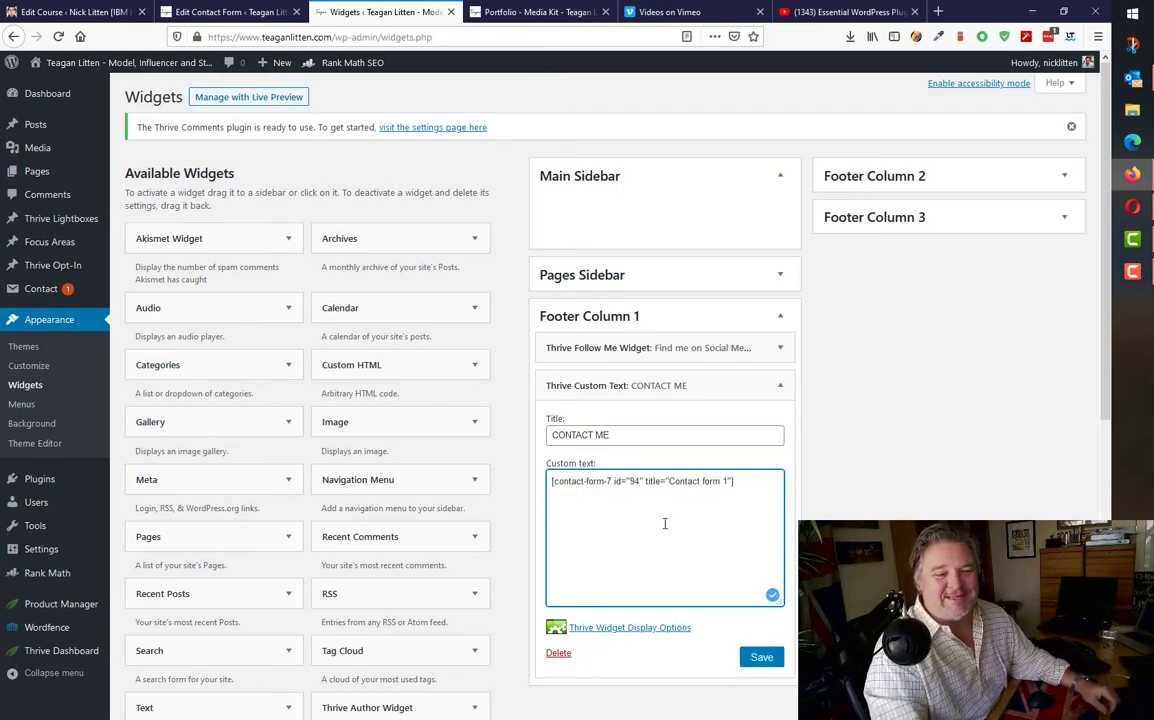
pyautogui.click(762, 657)
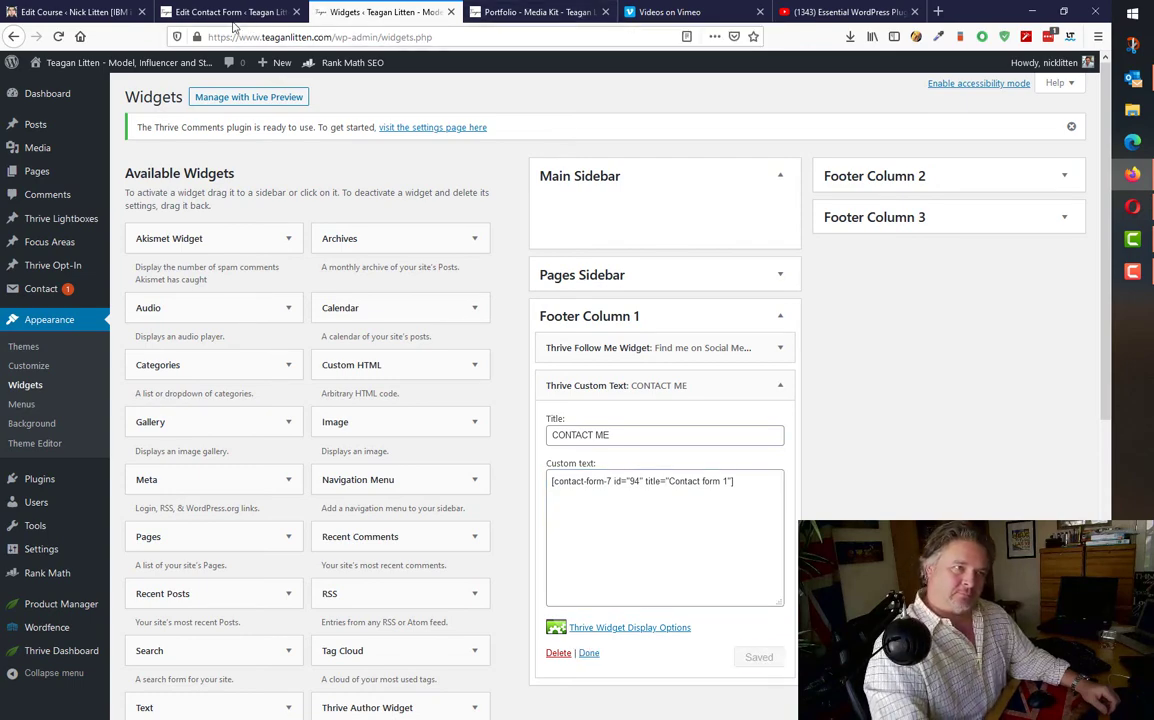
# Reload the Portfolio – Media Kit page and scroll to check the footer contact form
pyautogui.click(535, 12)
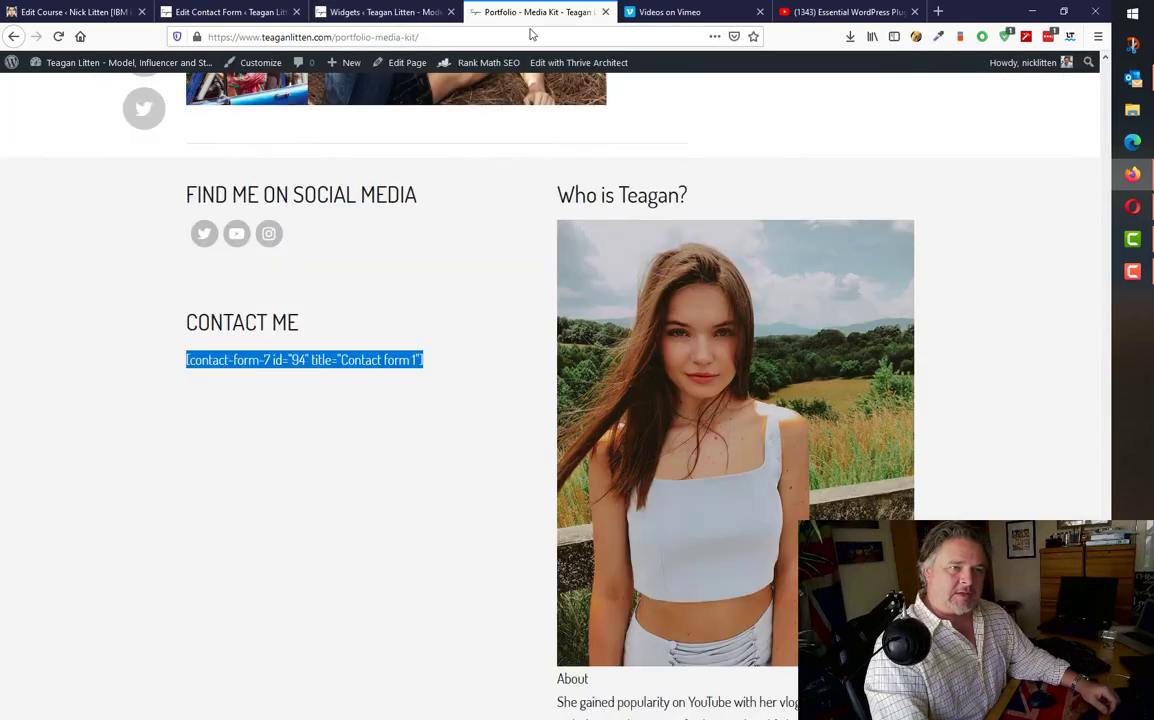
pyautogui.click(335, 324)
pyautogui.click(58, 36)
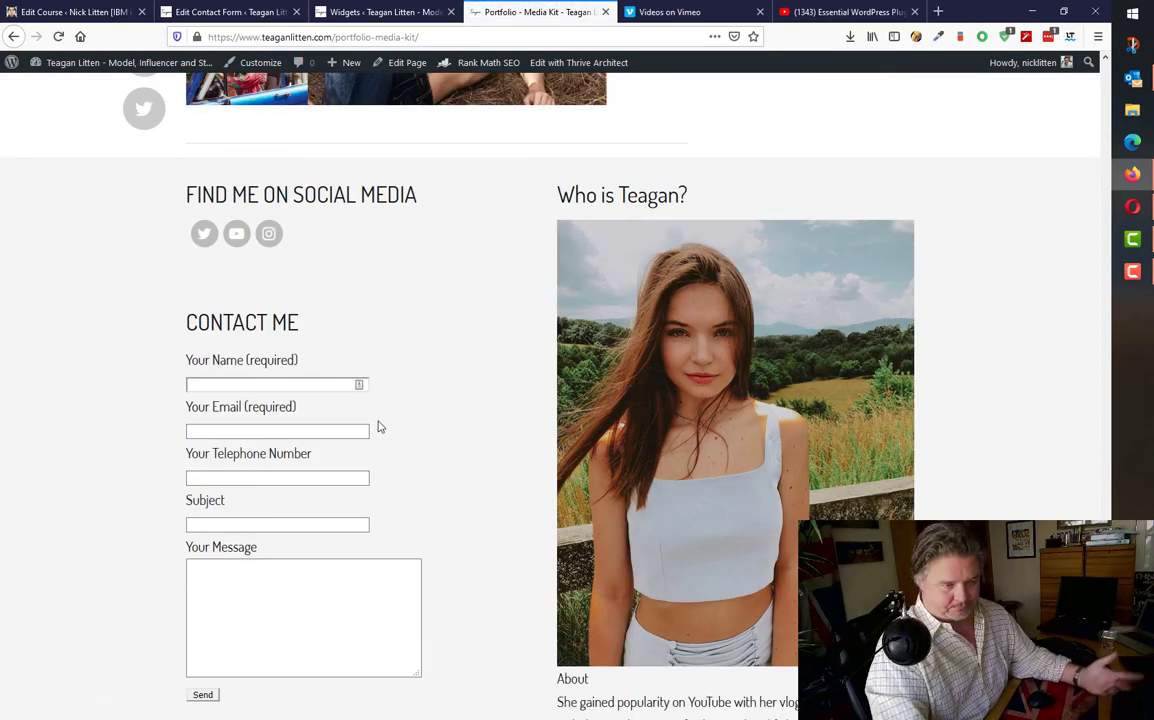
pyautogui.scroll(4, 378, 427)
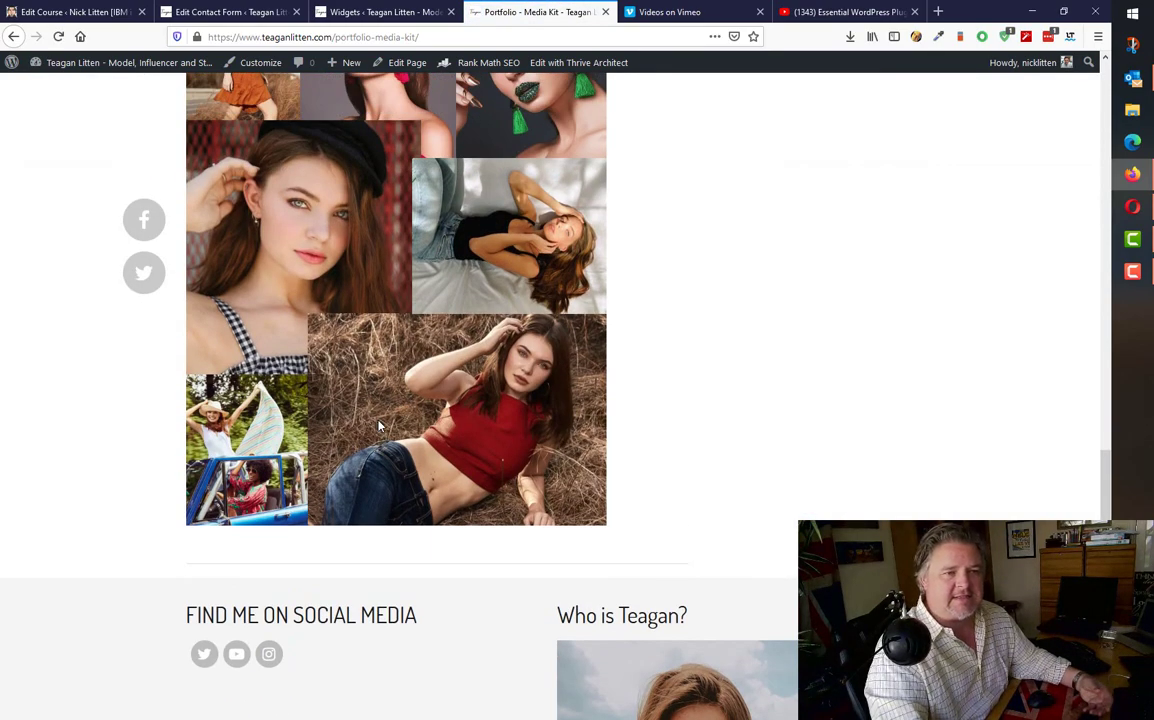
pyautogui.scroll(3, 378, 427)
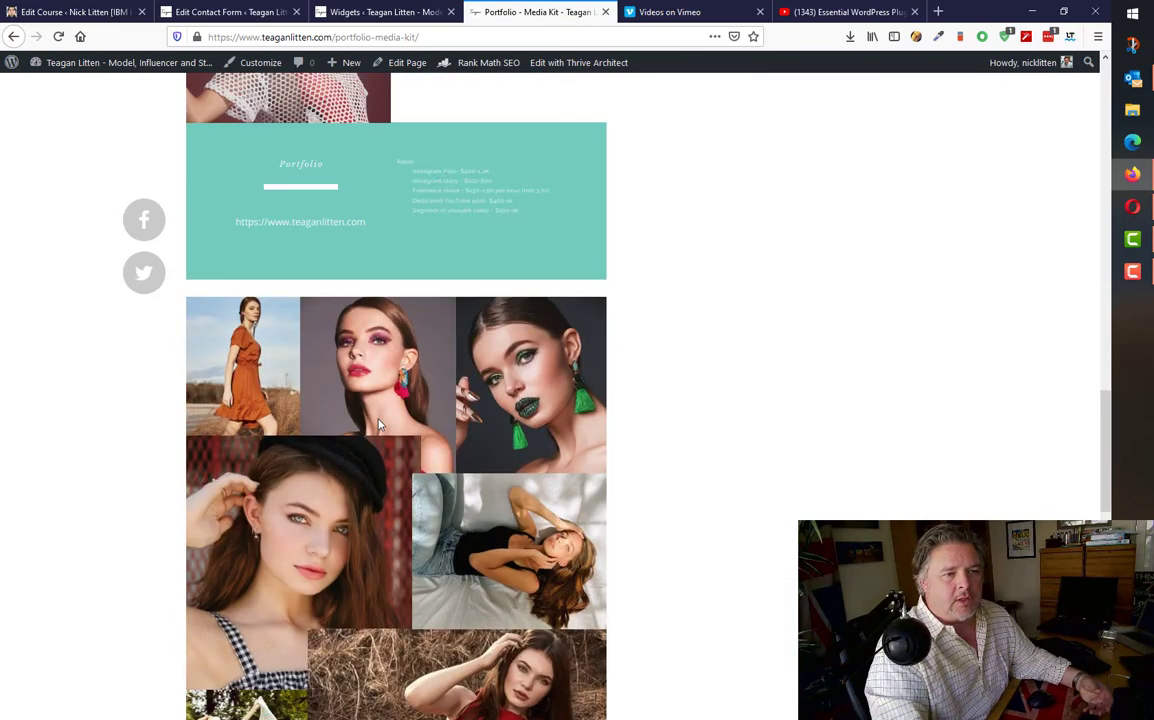
pyautogui.scroll(15, 378, 424)
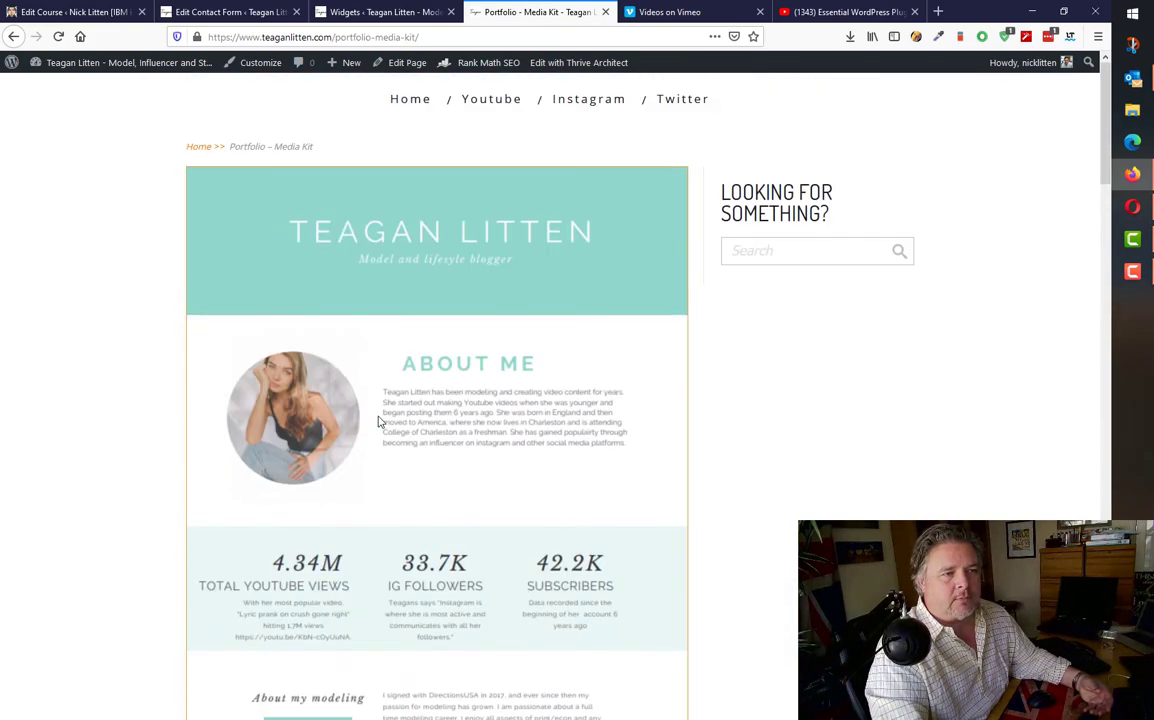
pyautogui.scroll(-2, 378, 422)
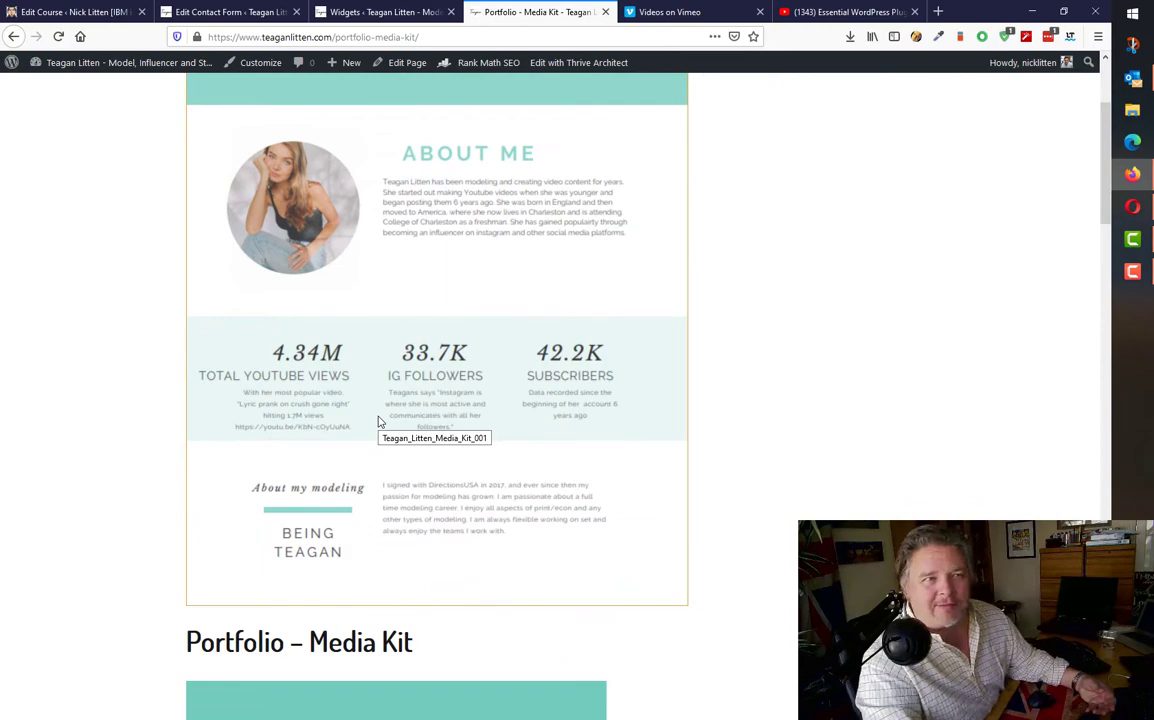
# Back on the Widgets page, collapse the CONTACT ME custom text widget in Footer Column 1
pyautogui.click(352, 14)
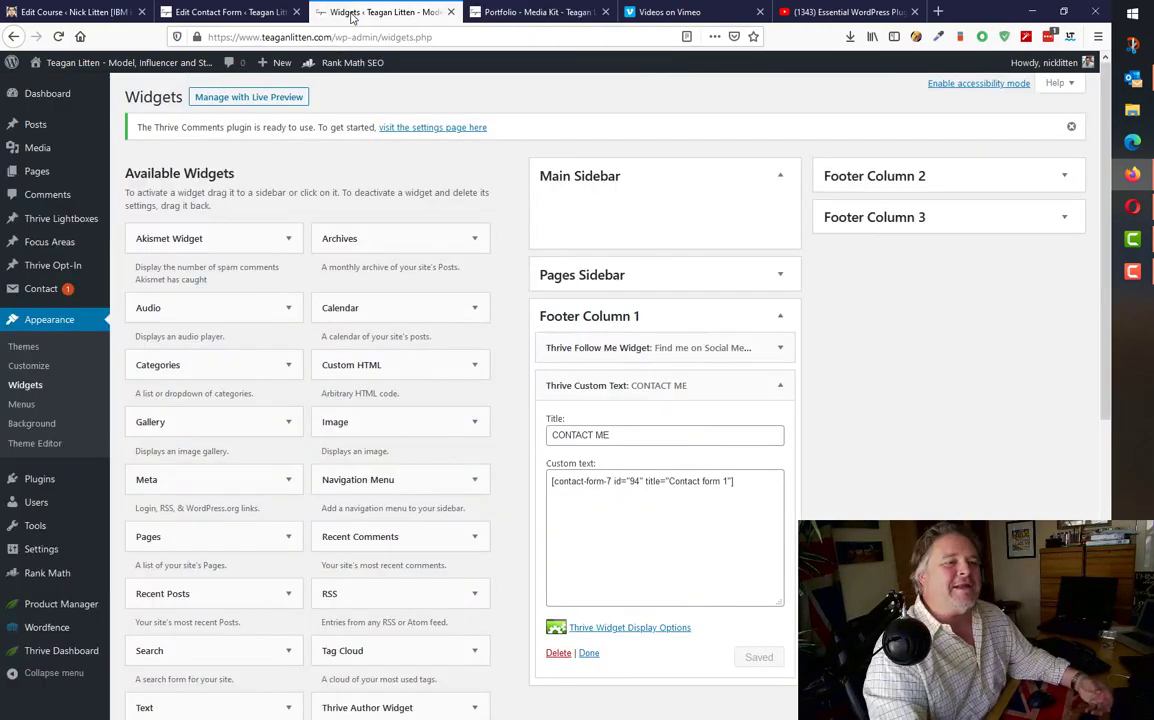
pyautogui.click(780, 386)
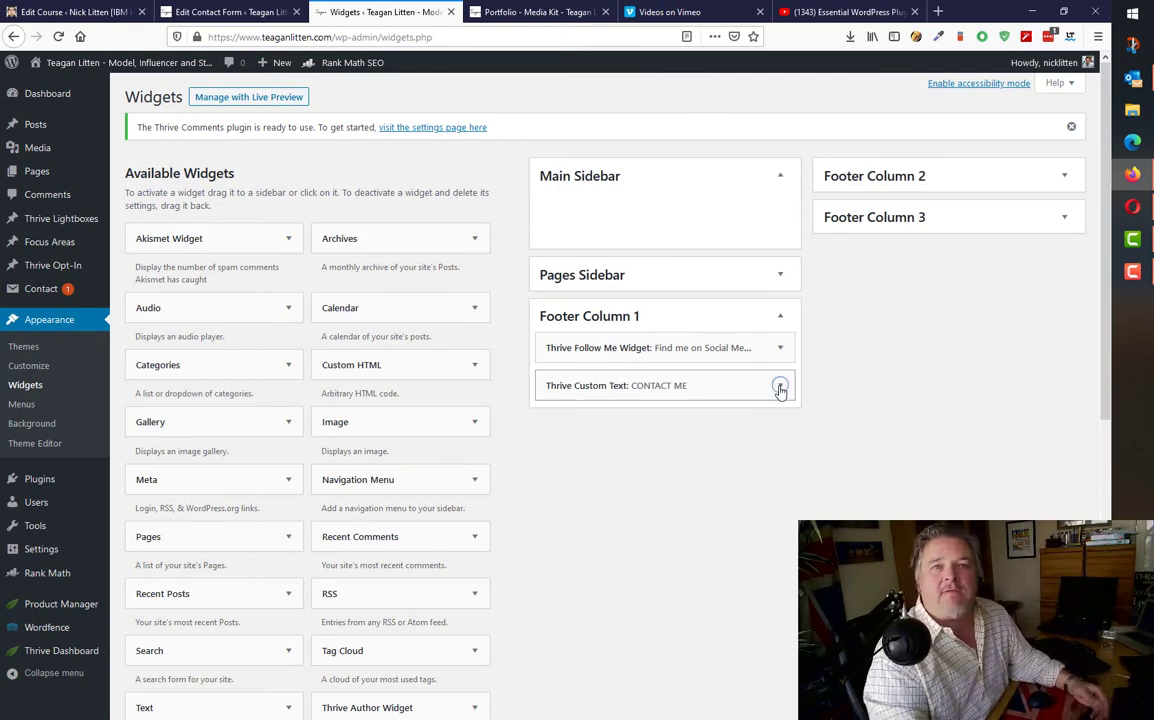